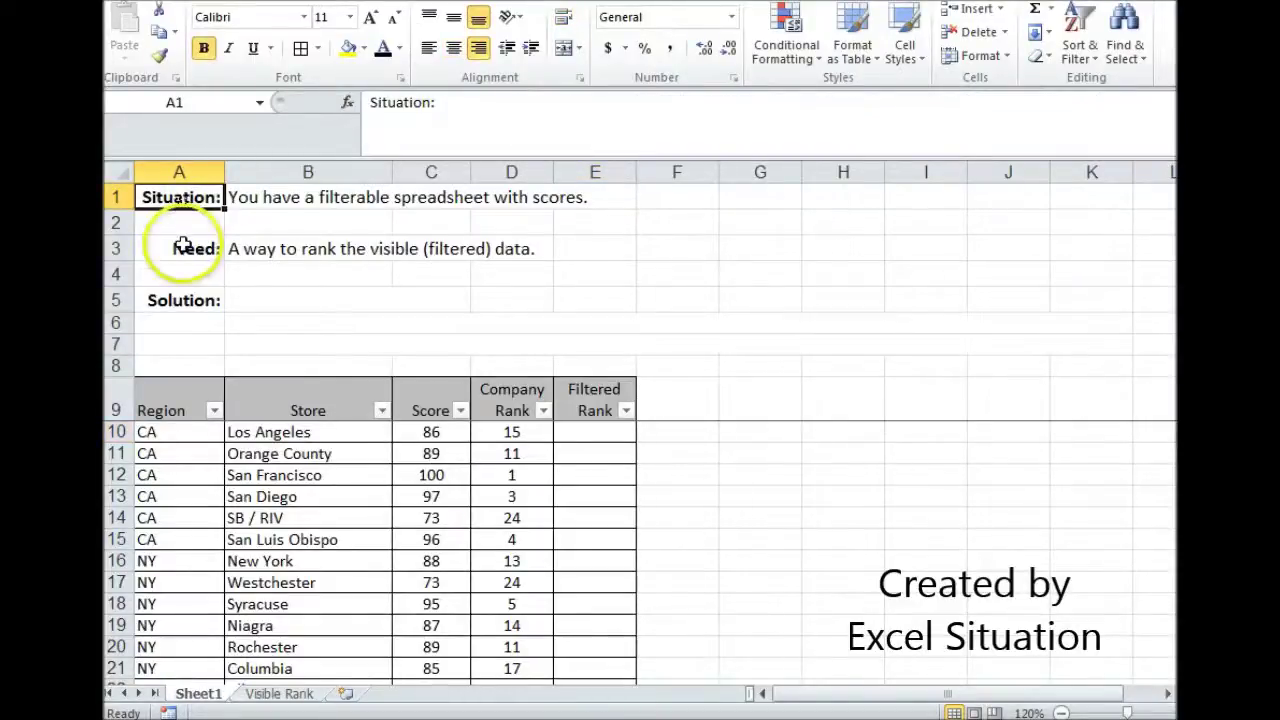
- Filter the table's Region column to show only the NY stores
{"action": "left_click", "coordinate": [184, 245]}
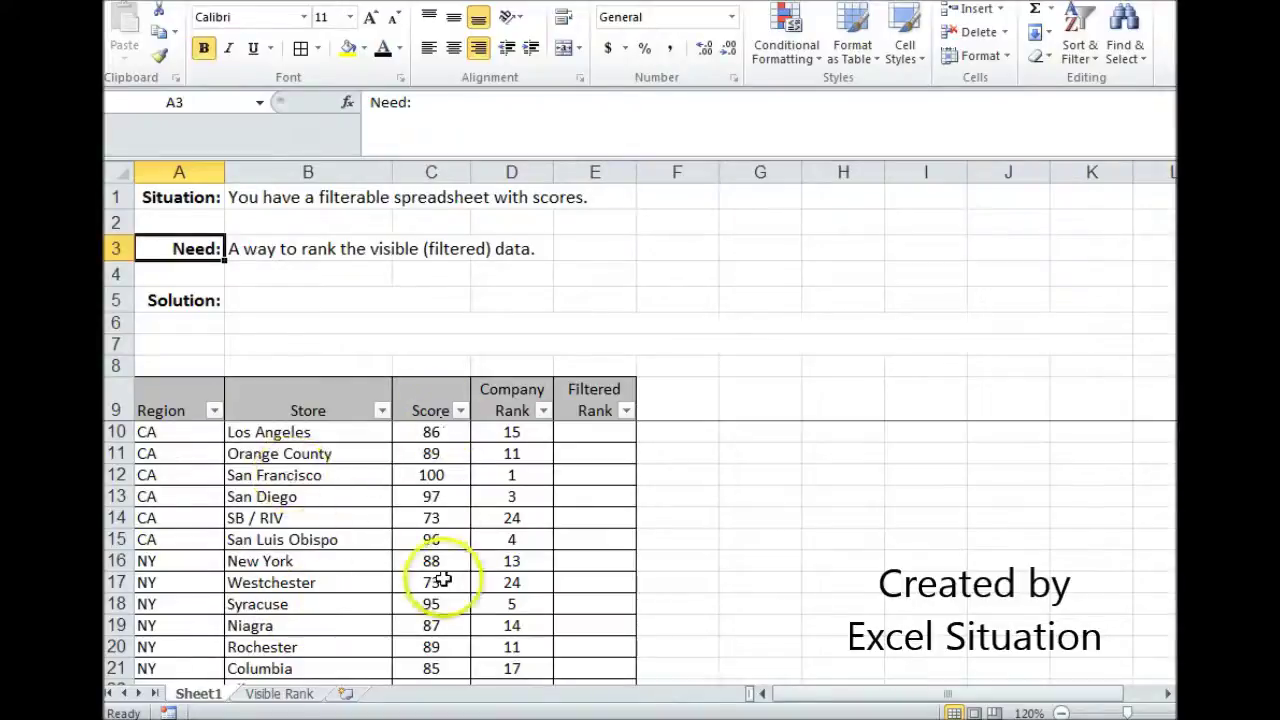
{"action": "left_click", "coordinate": [515, 432]}
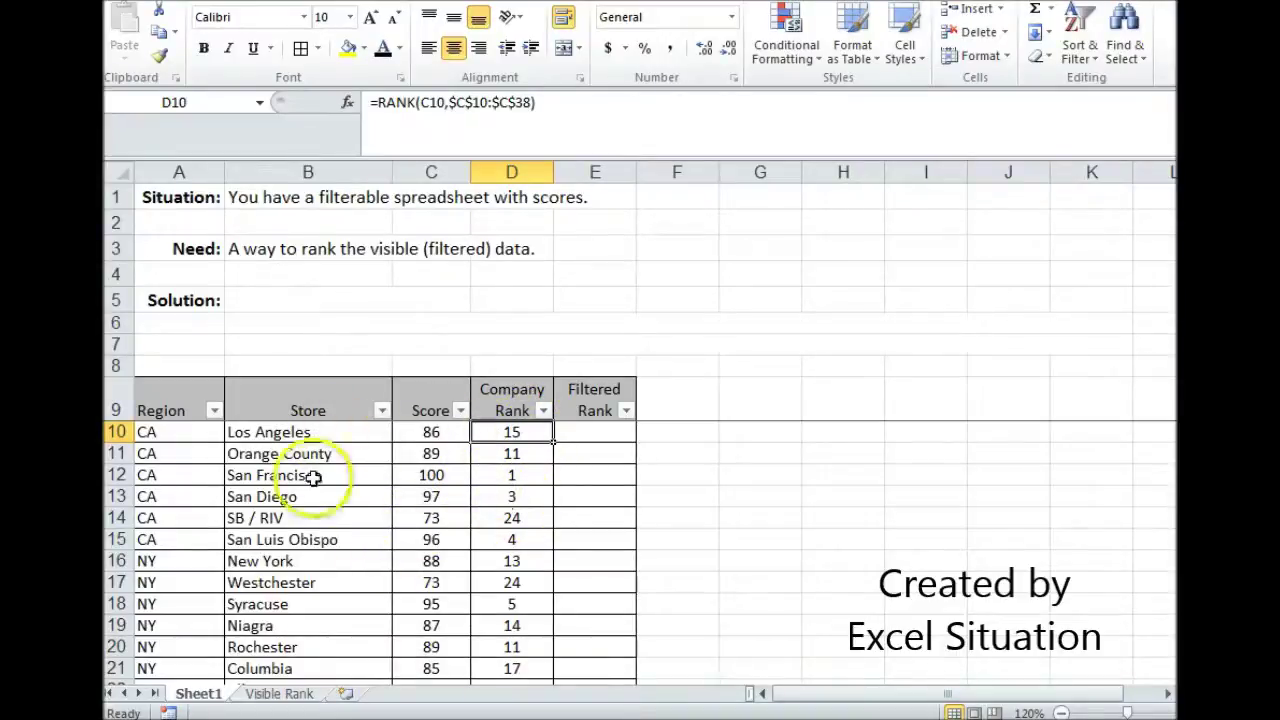
{"action": "left_click", "coordinate": [215, 412]}
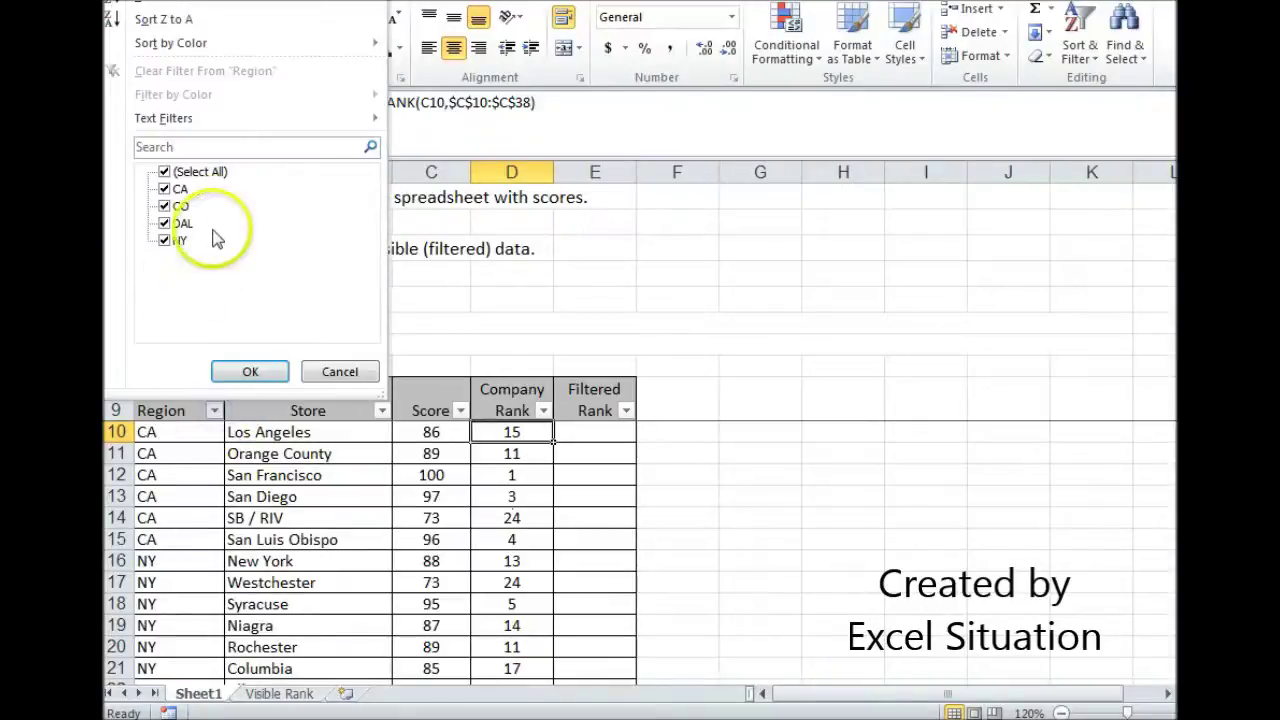
{"action": "left_click", "coordinate": [200, 172]}
{"action": "left_click", "coordinate": [164, 240]}
{"action": "left_click", "coordinate": [250, 371]}
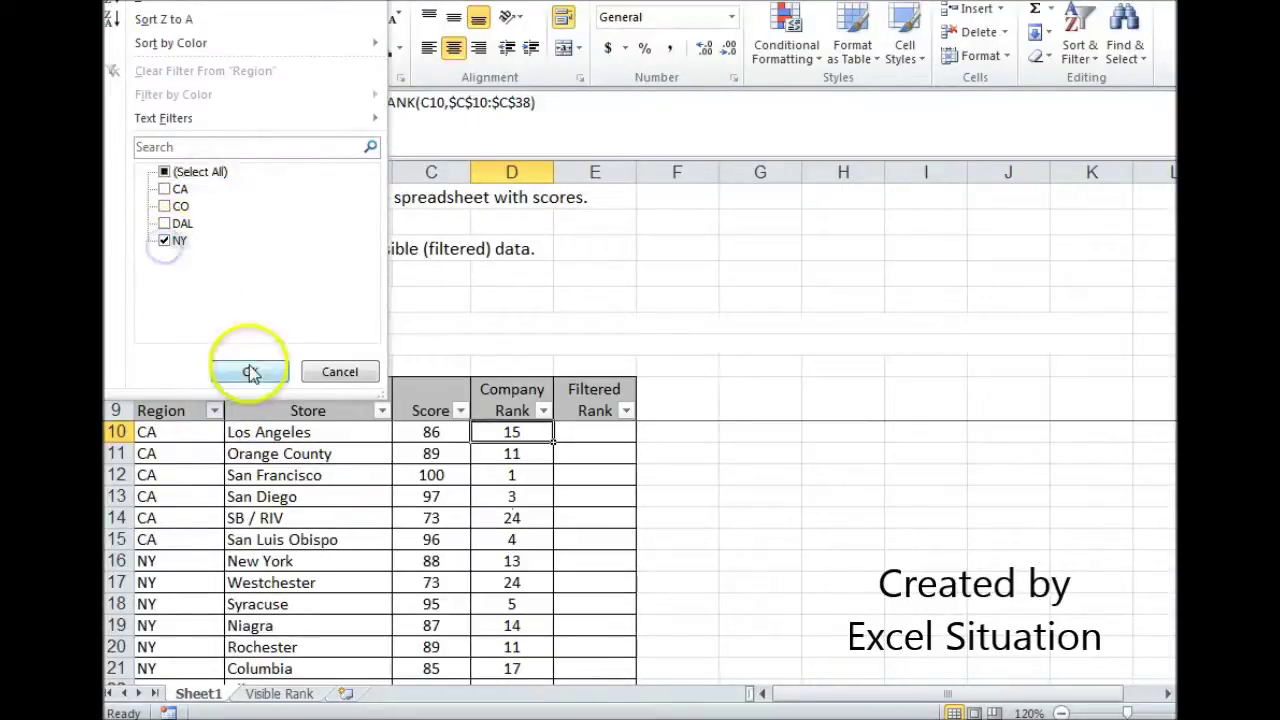
- Inspect the Company Rank formulas and values of the NY stores in rows 16 to 25
{"action": "left_click", "coordinate": [512, 432]}
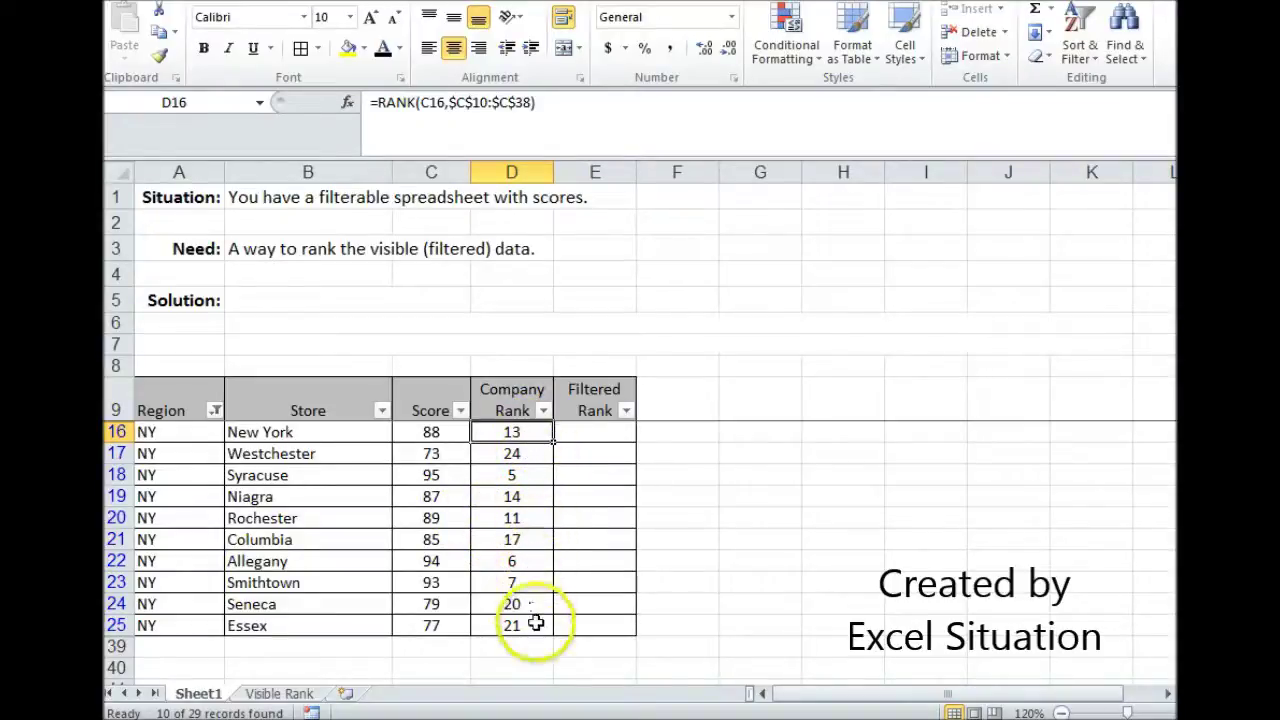
{"action": "left_click", "coordinate": [530, 478]}
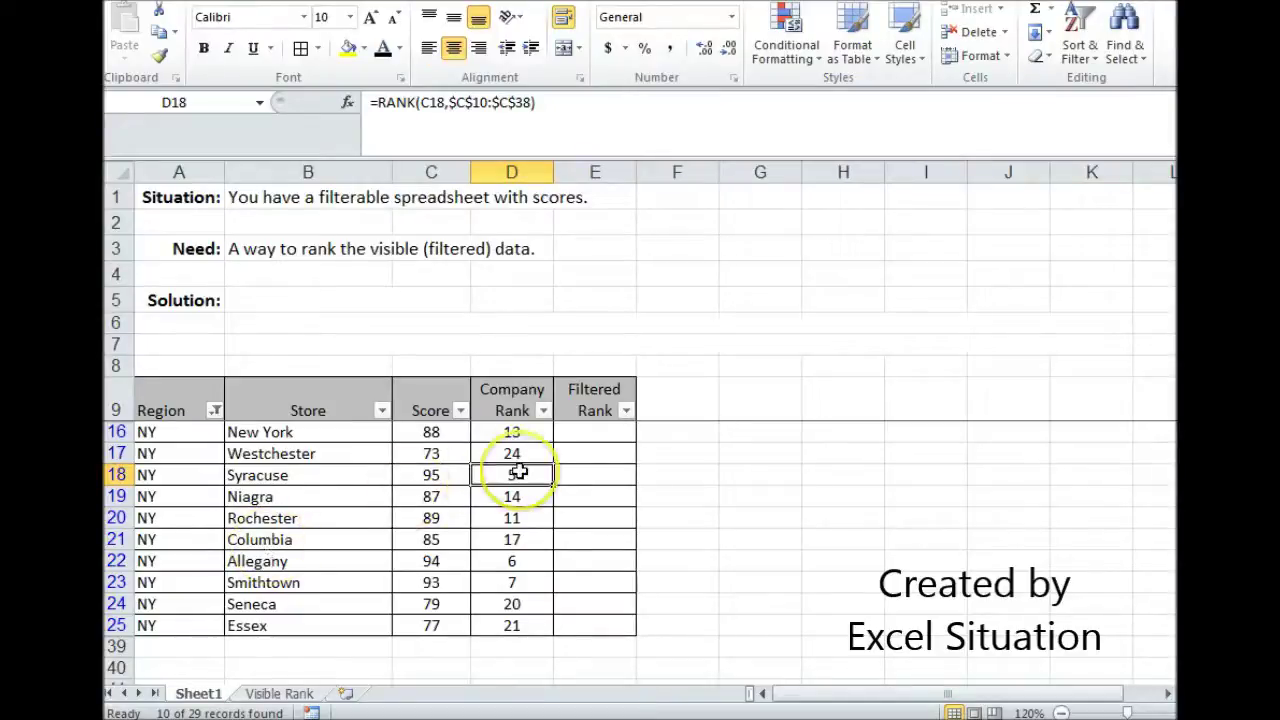
{"action": "left_click", "coordinate": [528, 563]}
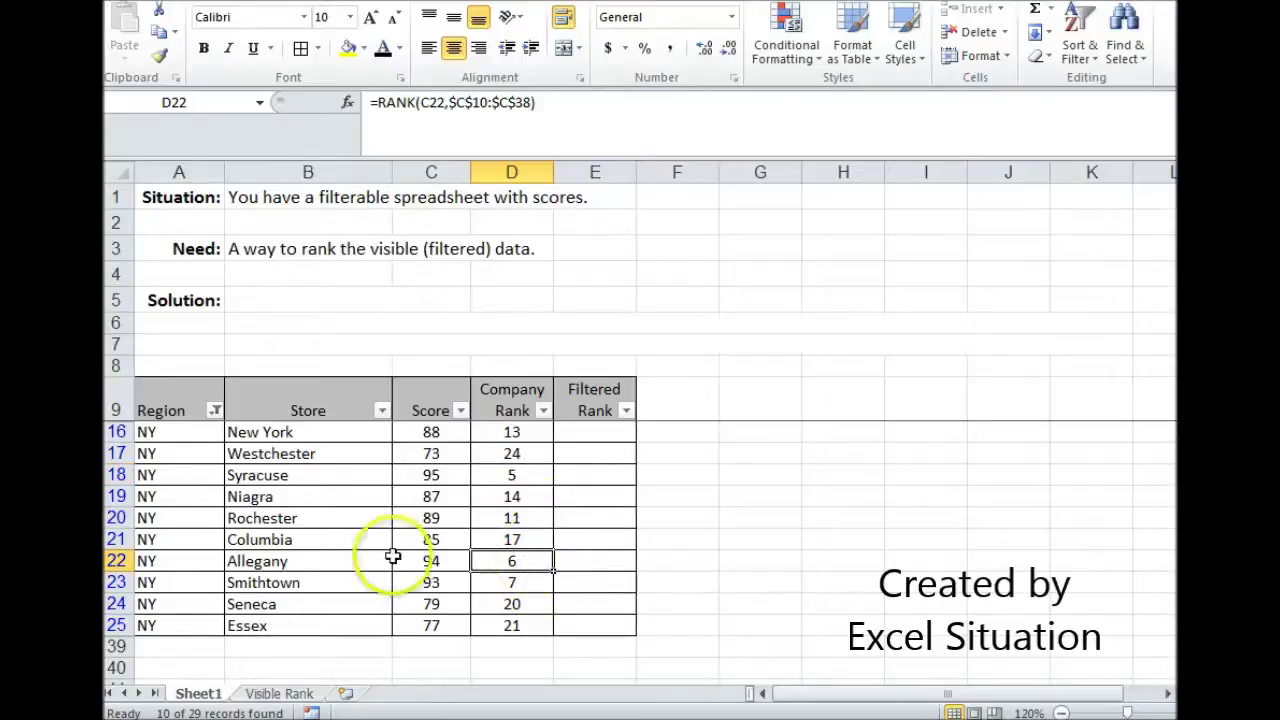
{"action": "left_click_drag", "start_coordinate": [518, 440], "coordinate": [515, 621]}
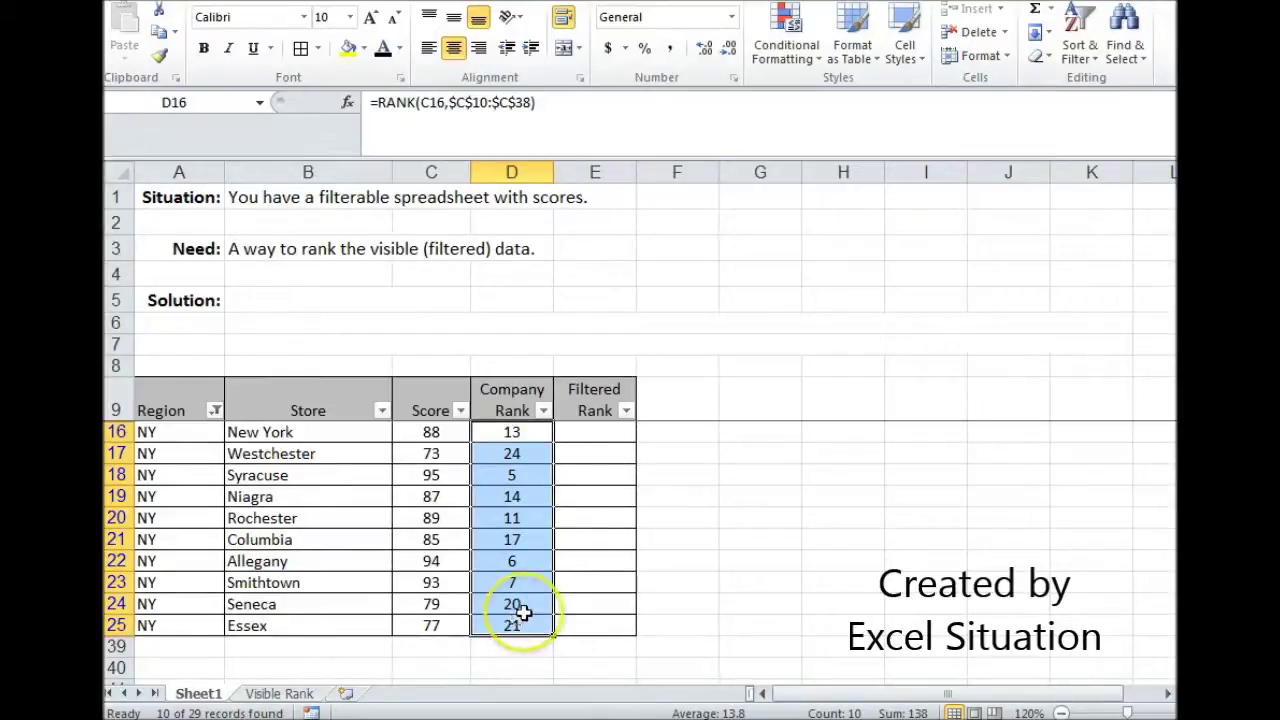
- Show all regions again in the Region column's filter
{"action": "left_click", "coordinate": [215, 410]}
{"action": "left_click", "coordinate": [180, 171]}
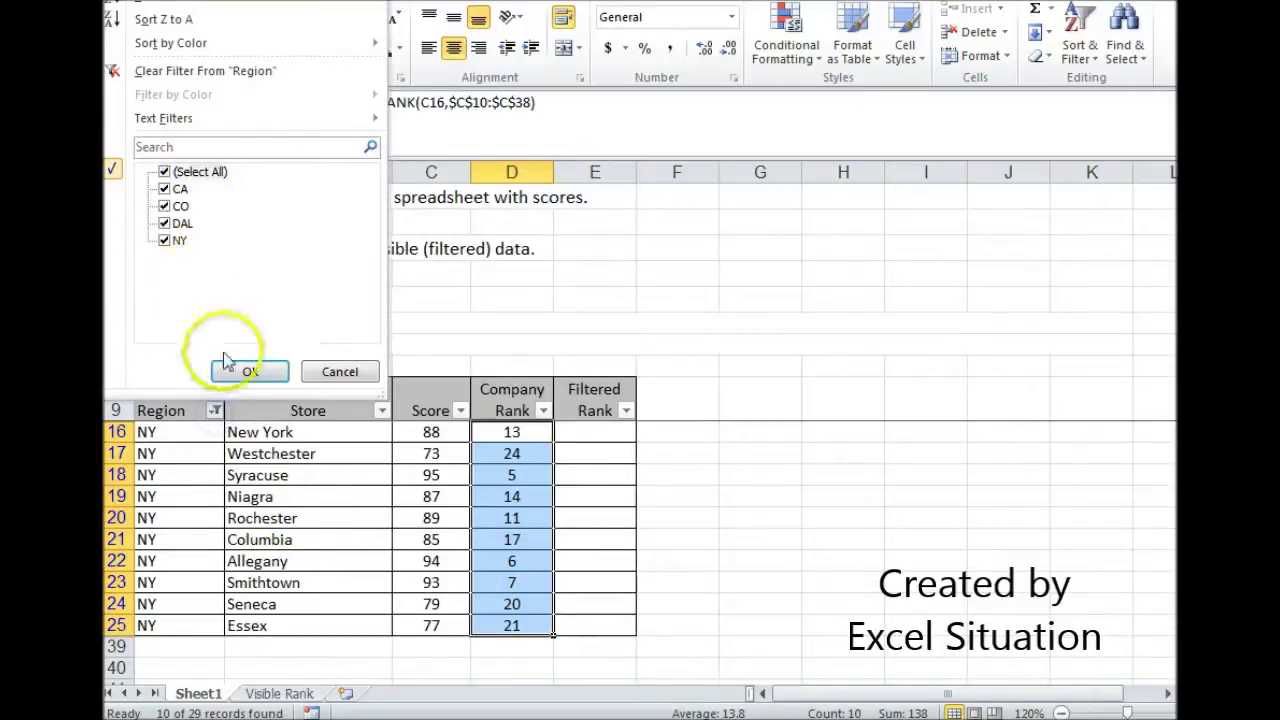
{"action": "left_click", "coordinate": [250, 371]}
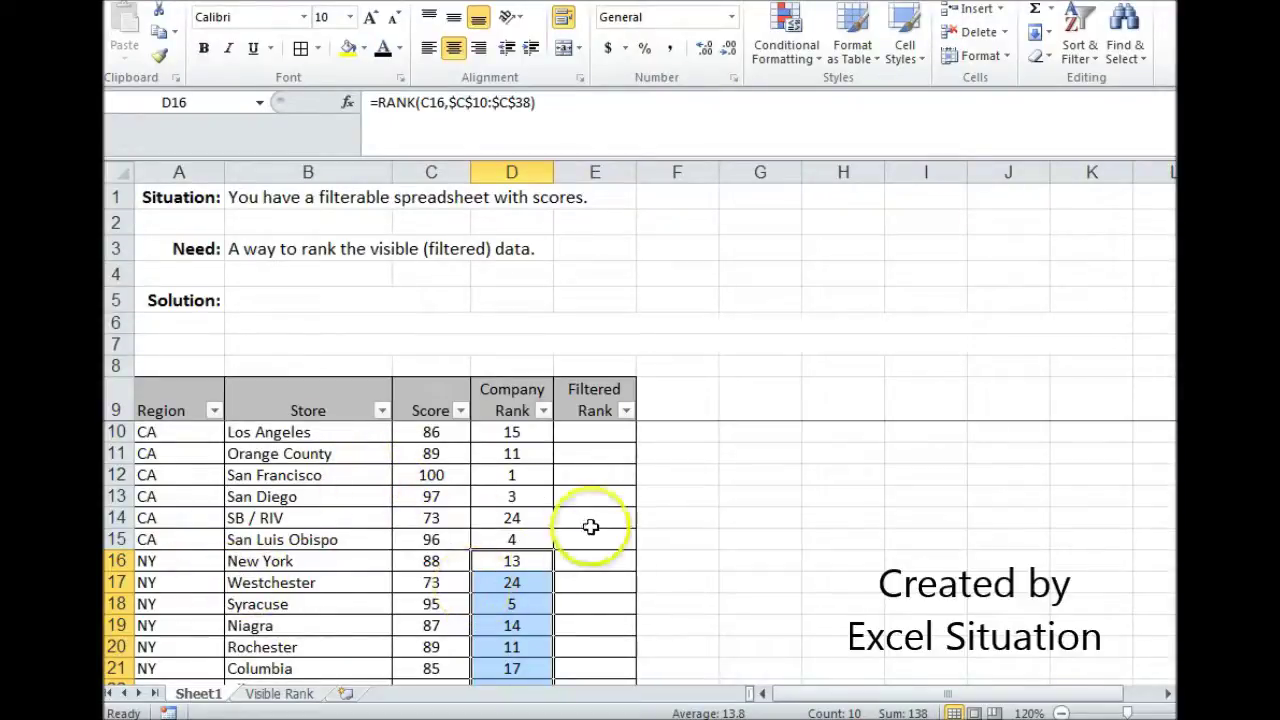
- Make the result of the existing filtered-rank formula visible in cell E10
{"action": "left_click", "coordinate": [601, 430]}
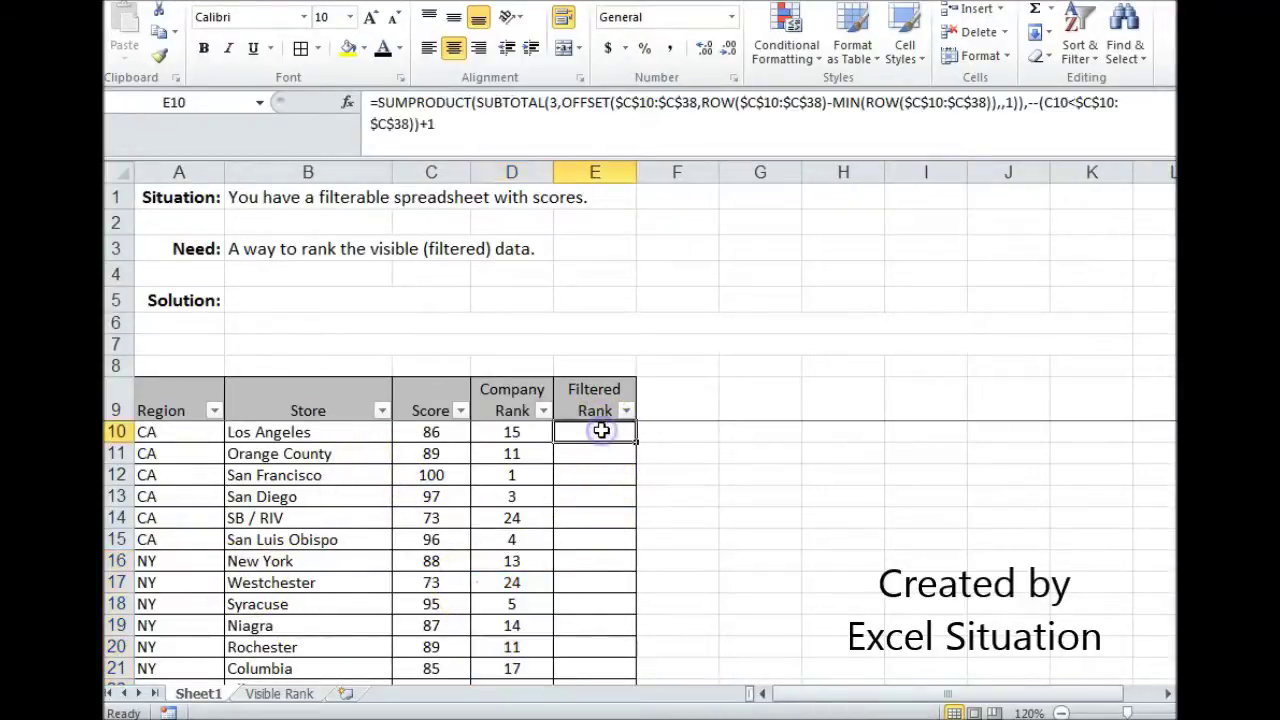
{"action": "left_click", "coordinate": [432, 124]}
{"action": "key", "text": "ctrl+Return"}
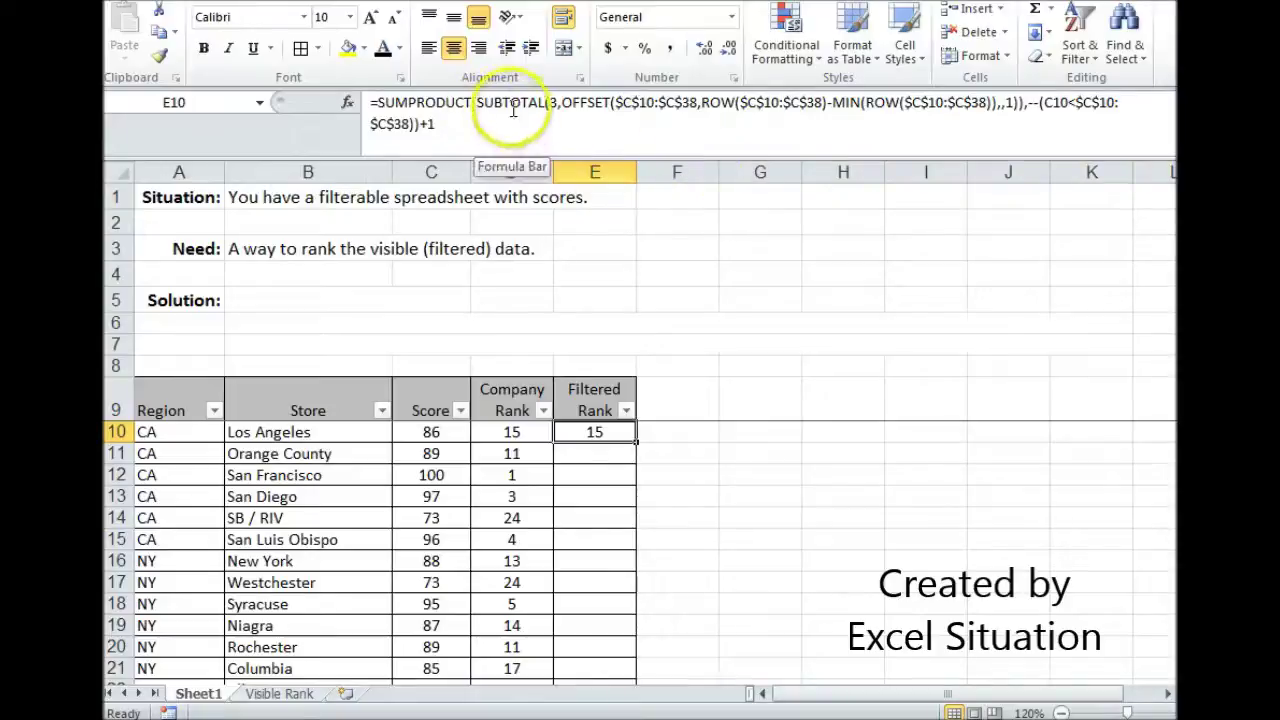
- Examine the SUBTOTAL array, the double-minus score comparison and the +1 in E10's SUMPRODUCT formula, leaving the formula as it is
{"action": "left_click", "coordinate": [551, 104]}
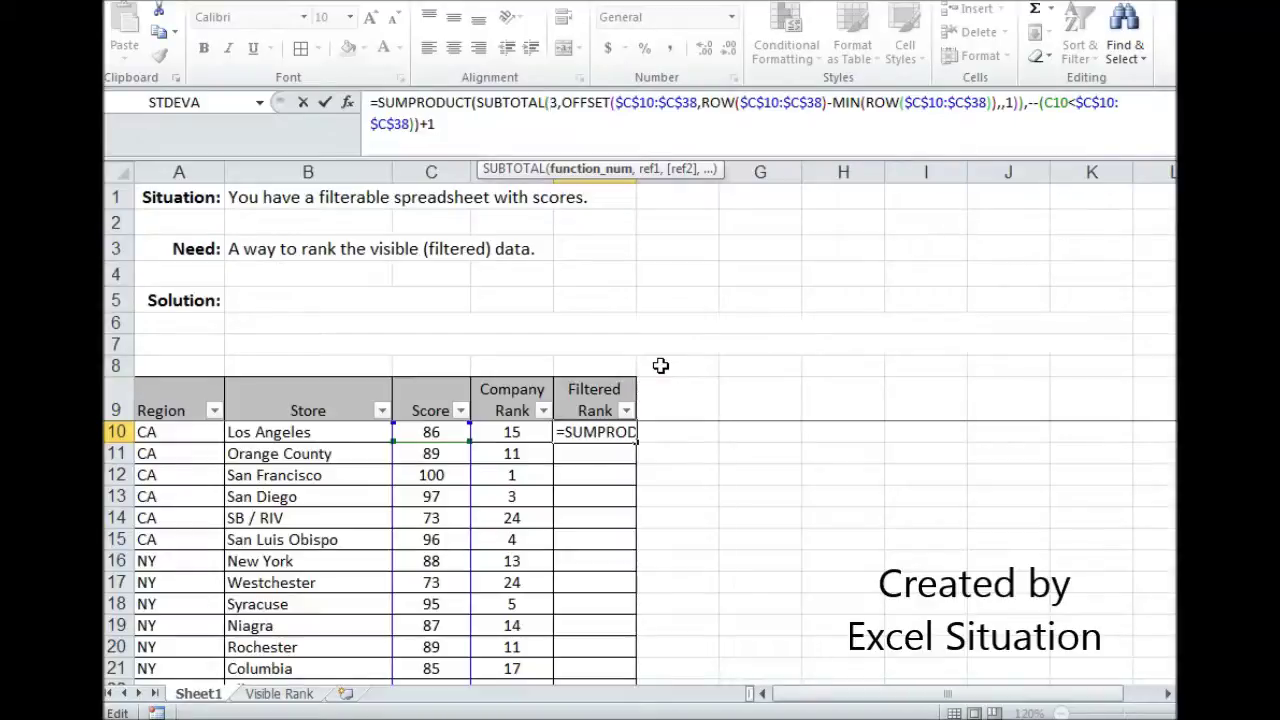
{"action": "left_click_drag", "start_coordinate": [476, 103], "coordinate": [1020, 104]}
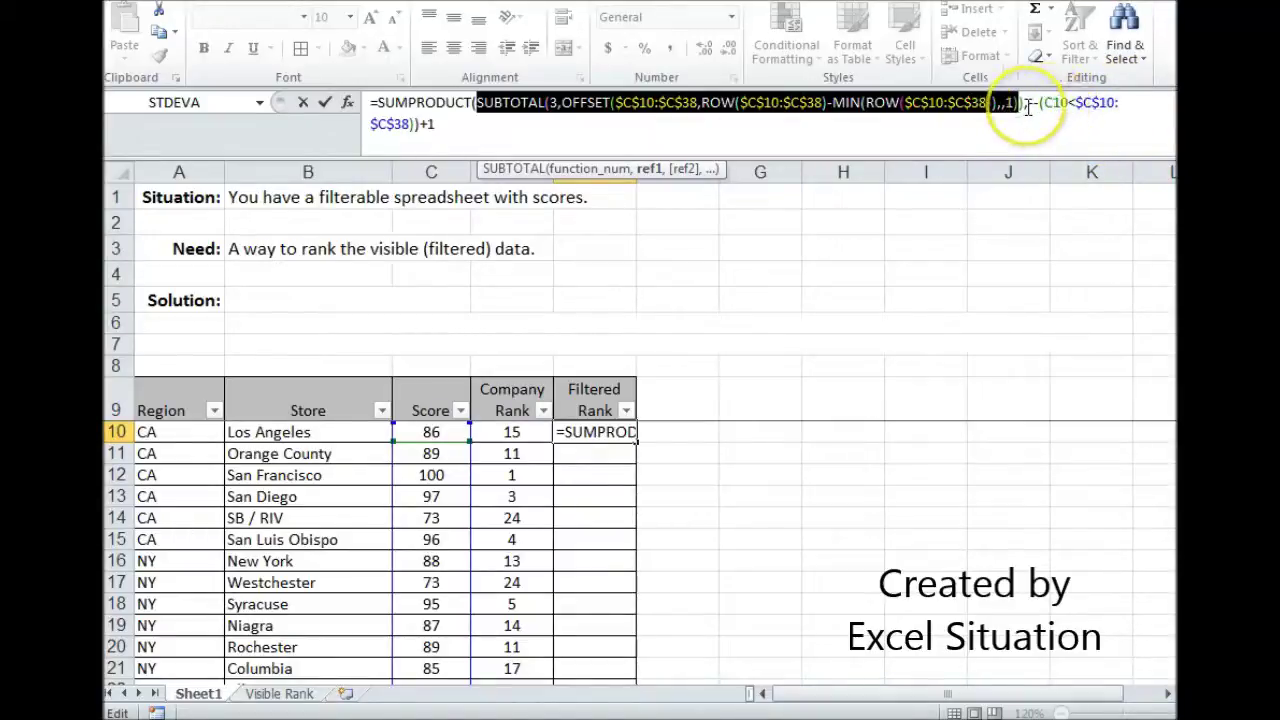
{"action": "left_click", "coordinate": [1052, 105]}
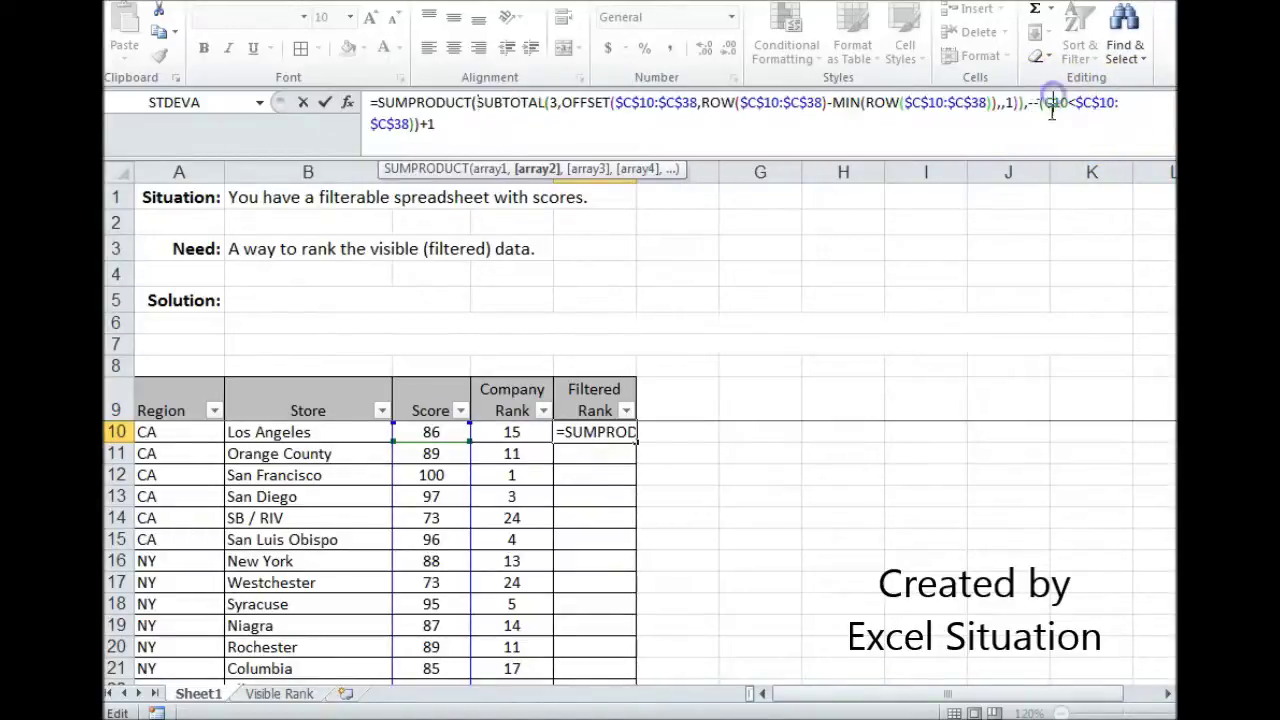
{"action": "left_click", "coordinate": [1060, 114]}
{"action": "left_click", "coordinate": [1045, 113]}
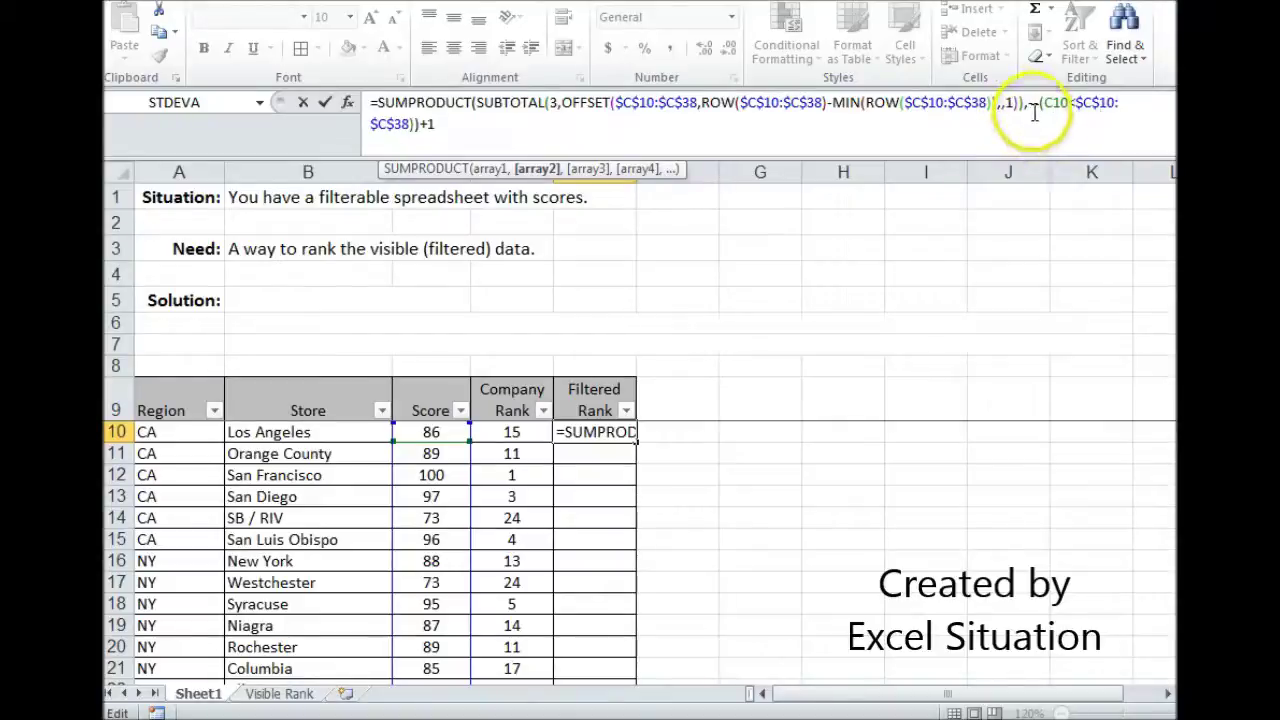
{"action": "left_click", "coordinate": [1038, 112]}
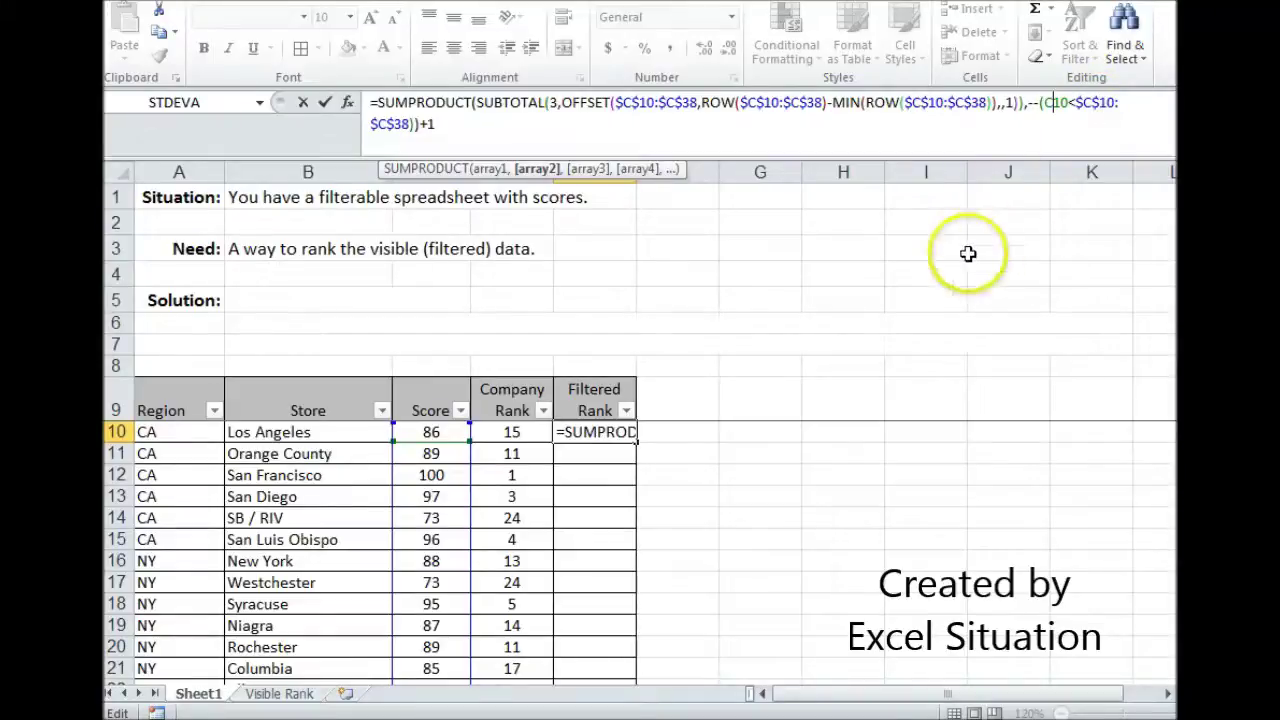
{"action": "left_click", "coordinate": [1066, 118]}
{"action": "left_click", "coordinate": [1078, 113]}
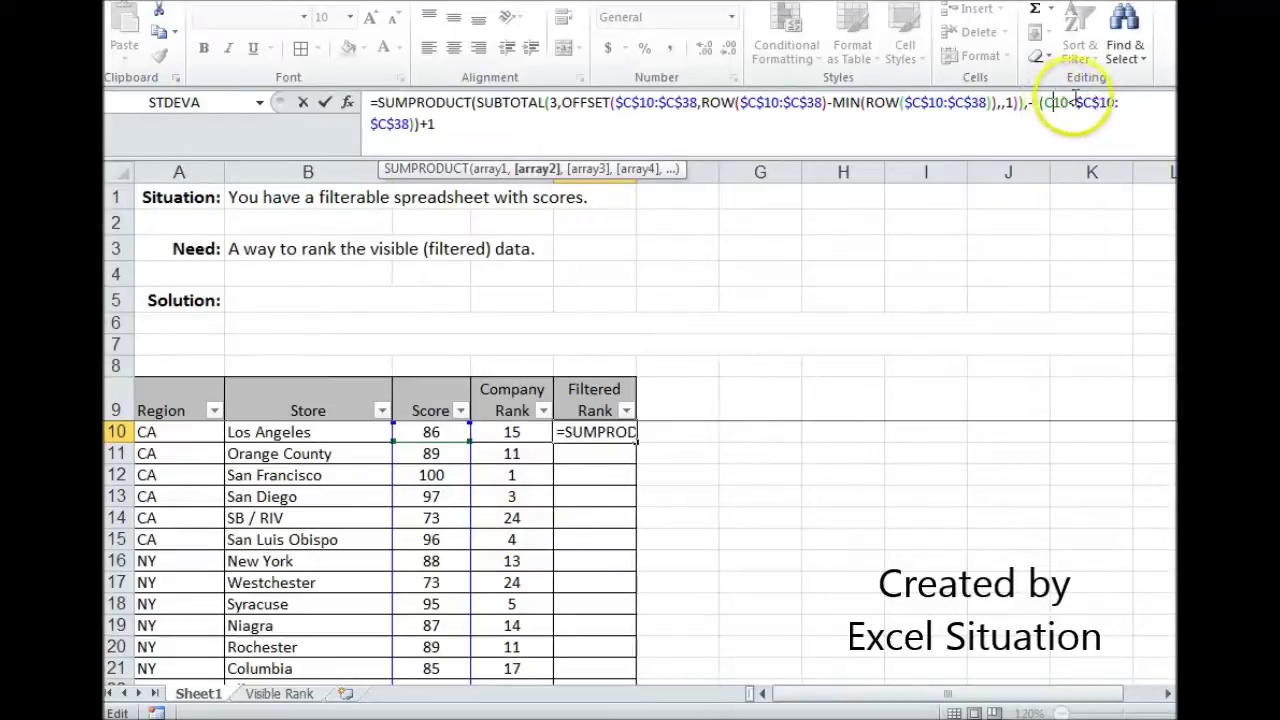
{"action": "type", "text": "-"}
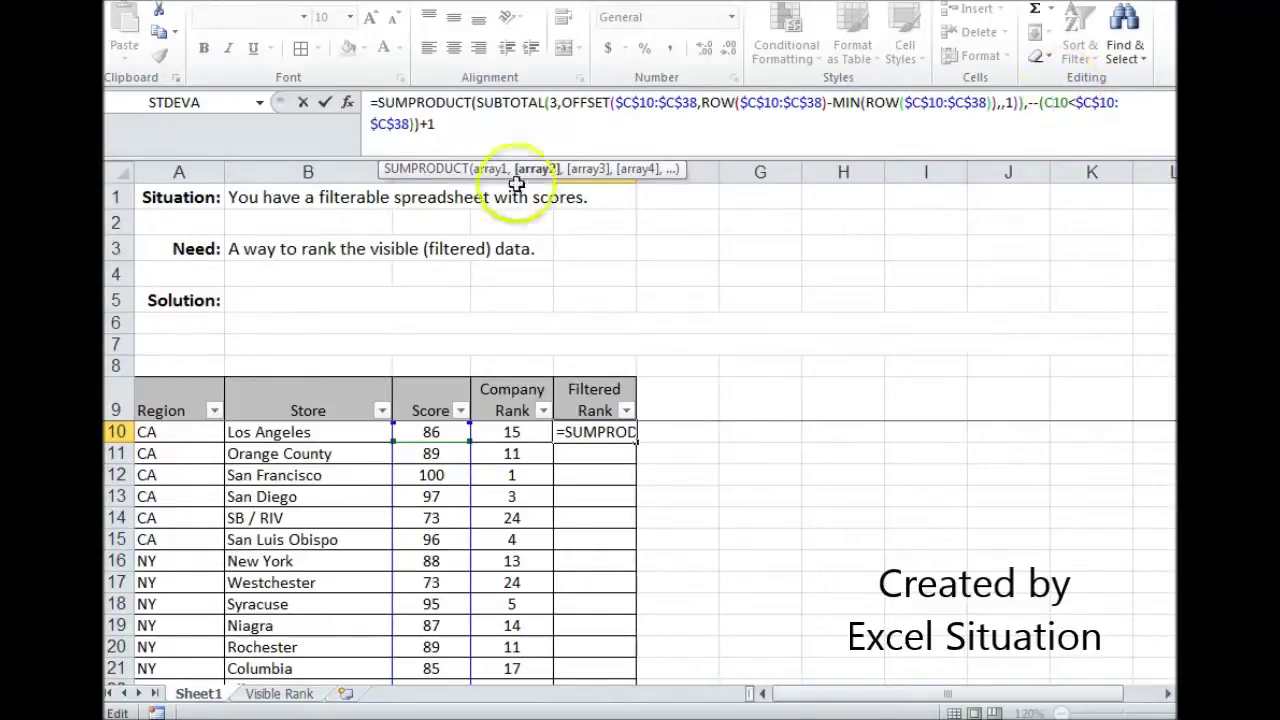
{"action": "left_click", "coordinate": [451, 133]}
{"action": "type", "text": ")"}
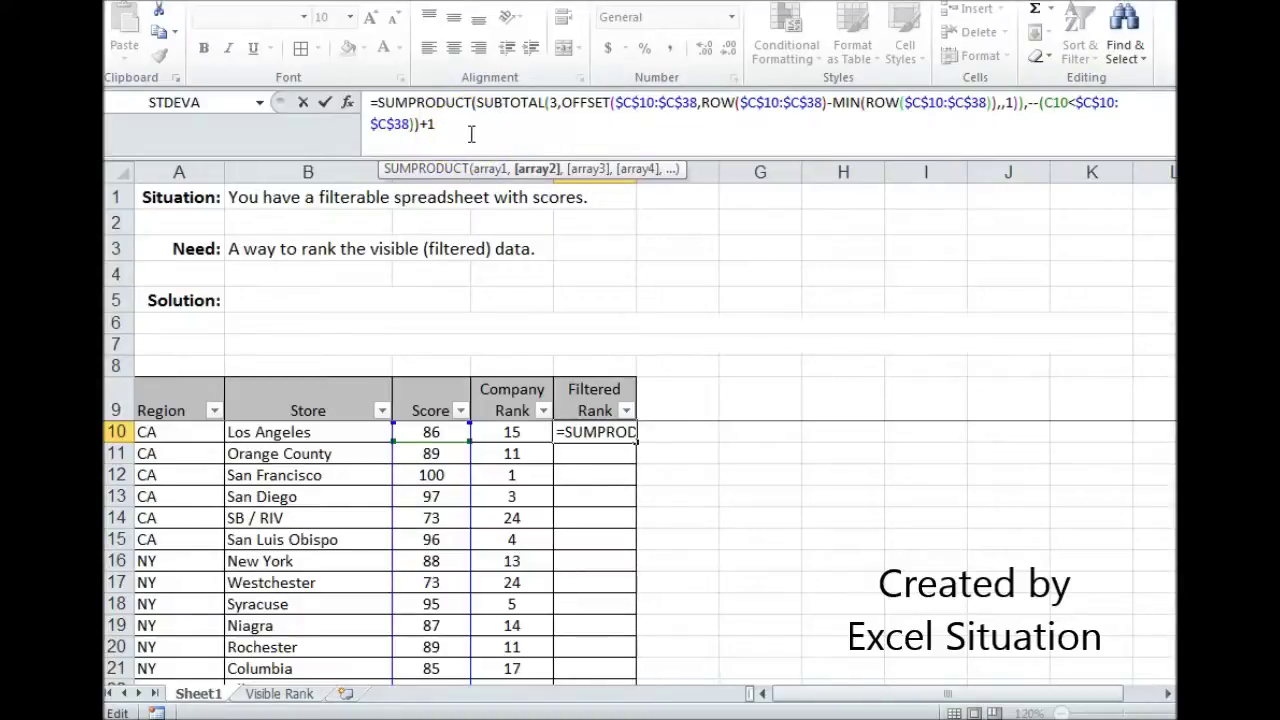
{"action": "left_click", "coordinate": [437, 123]}
{"action": "left_click", "coordinate": [441, 121]}
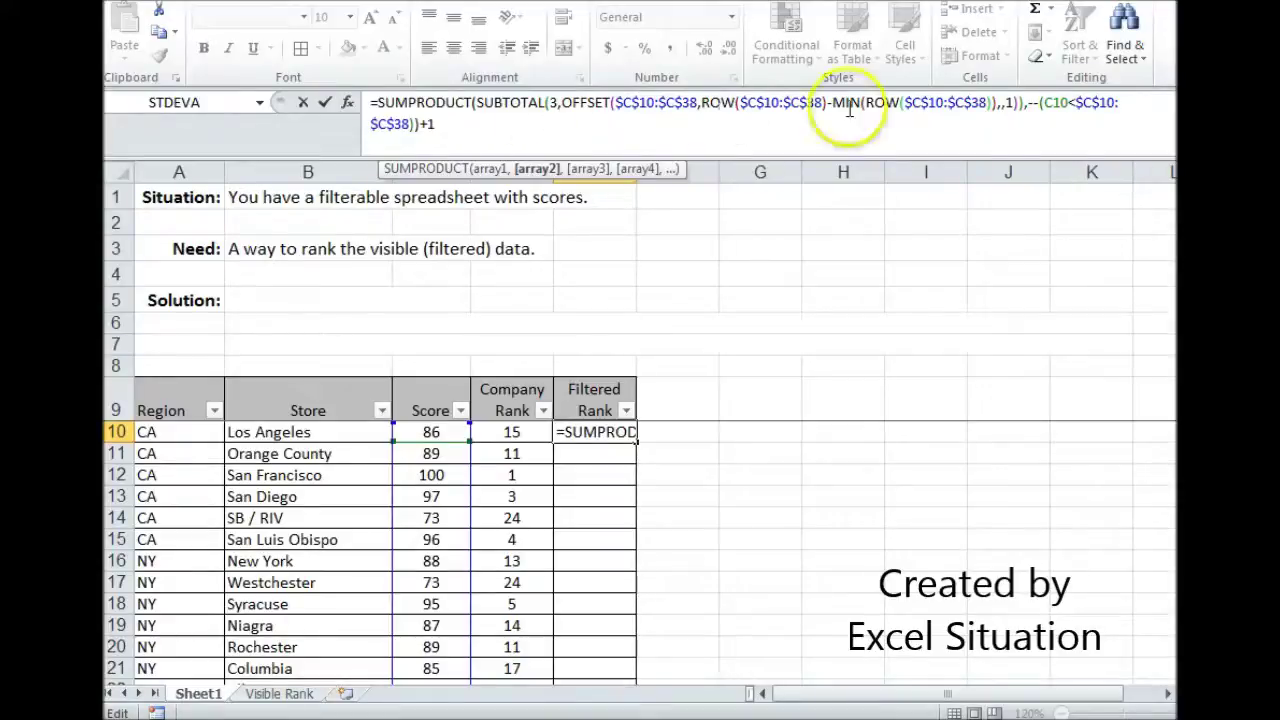
{"action": "left_click", "coordinate": [1103, 108]}
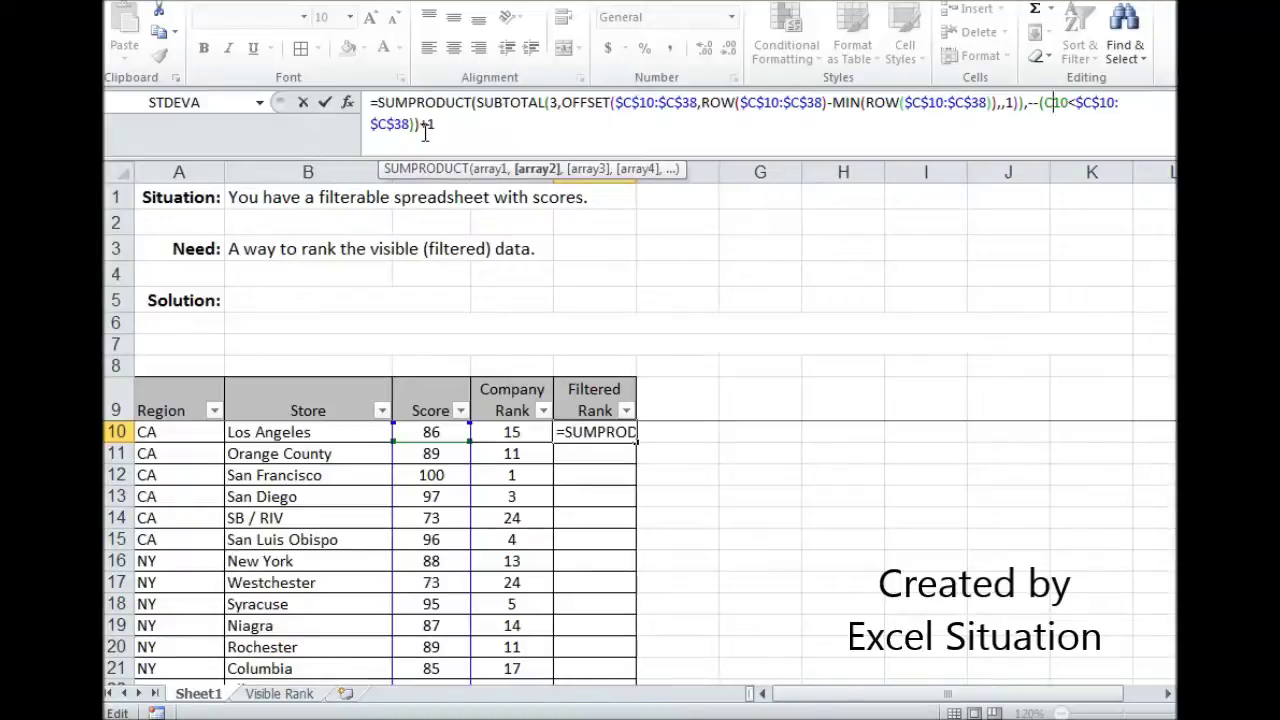
{"action": "key", "text": "Return"}
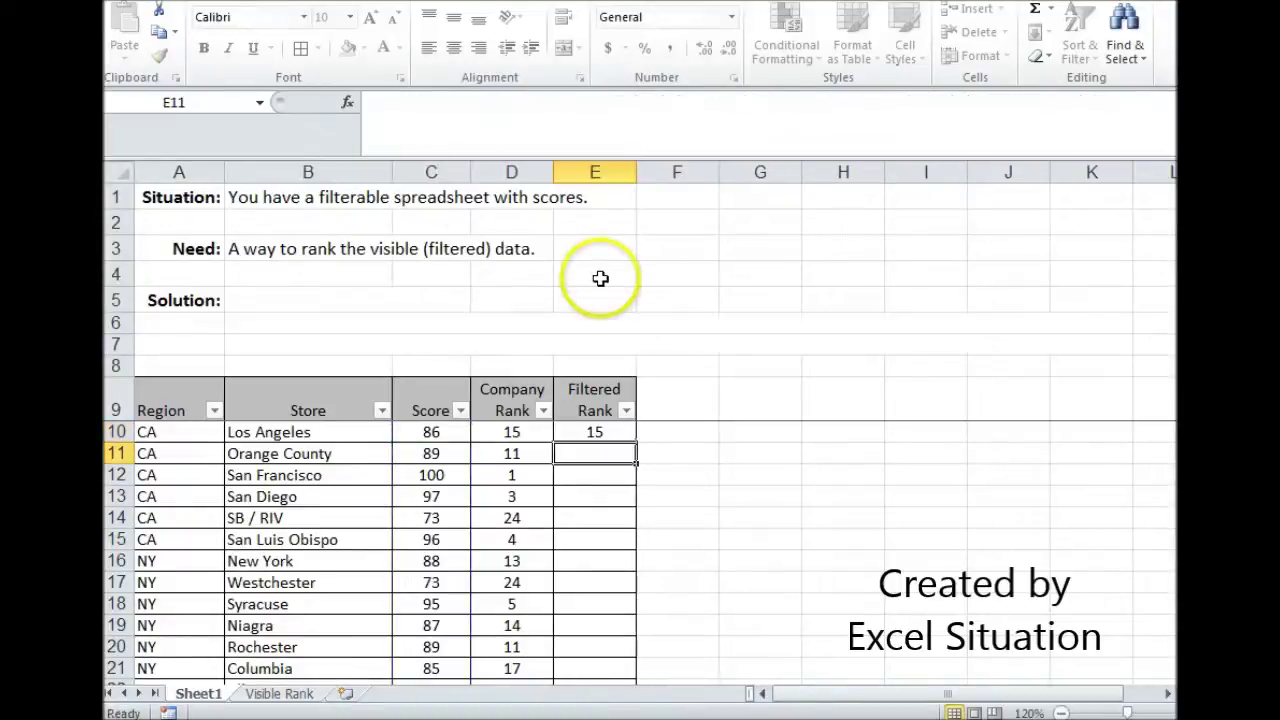
- Copy the filtered-rank formula from E10 down the Filtered Rank column through row 38
{"action": "left_click", "coordinate": [600, 430]}
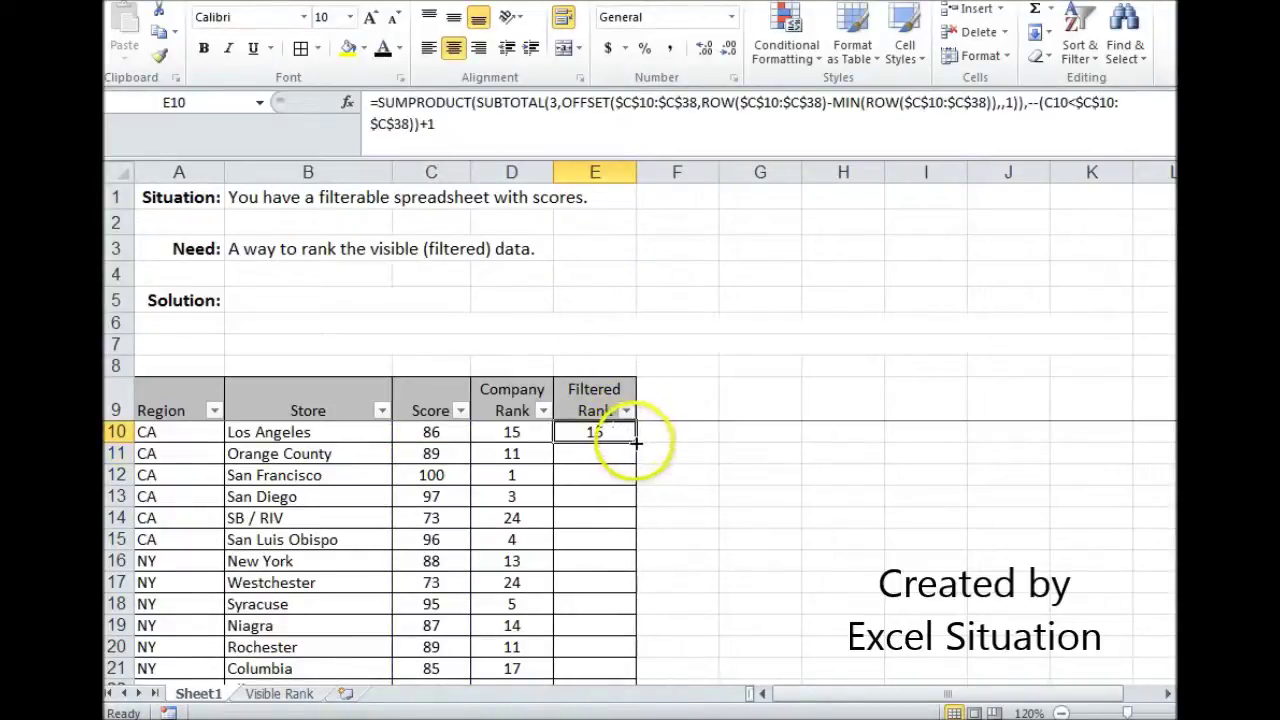
{"action": "left_click_drag", "start_coordinate": [636, 442], "coordinate": [609, 651]}
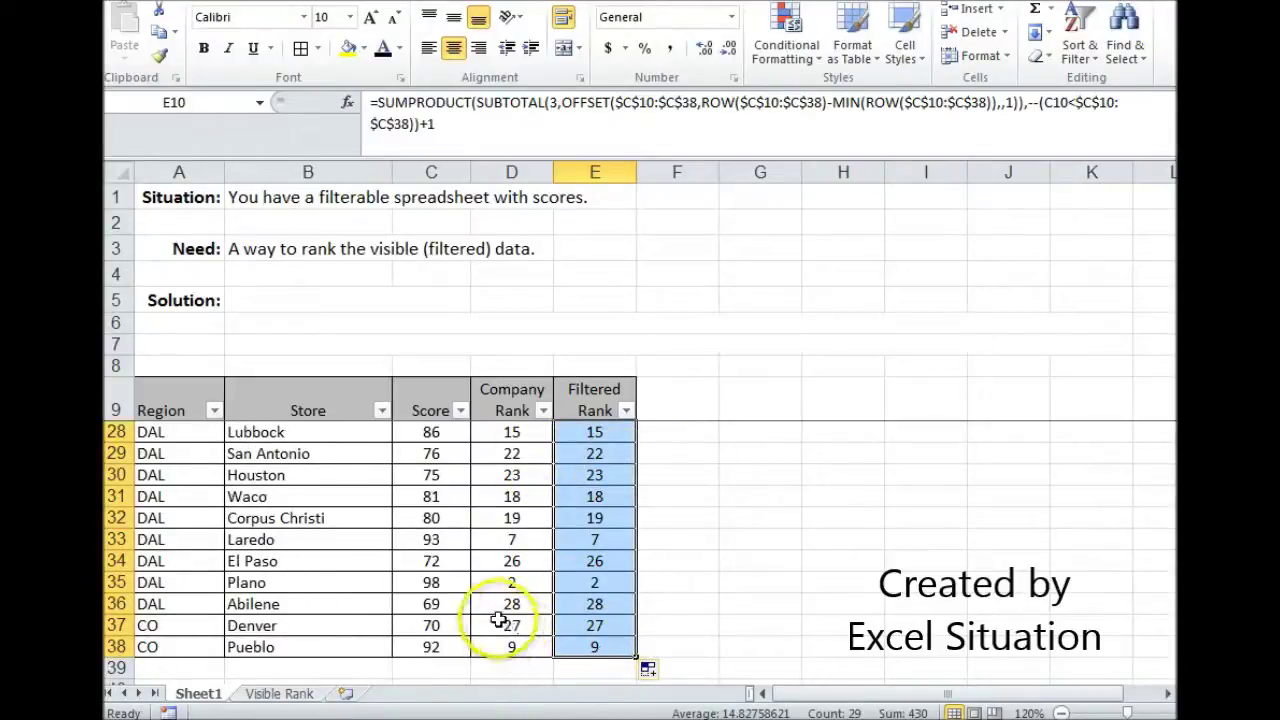
{"action": "scroll", "coordinate": [490, 615], "scroll_direction": "up", "scroll_amount": 6}
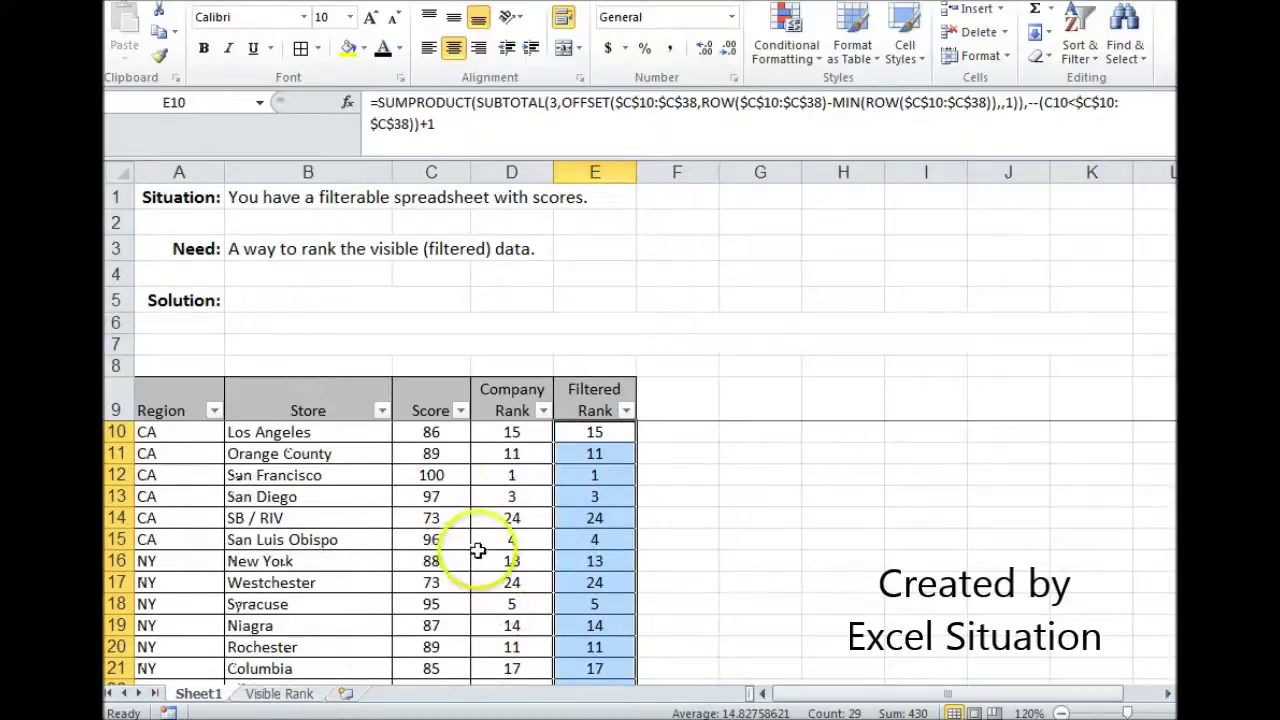
{"action": "left_click", "coordinate": [603, 437]}
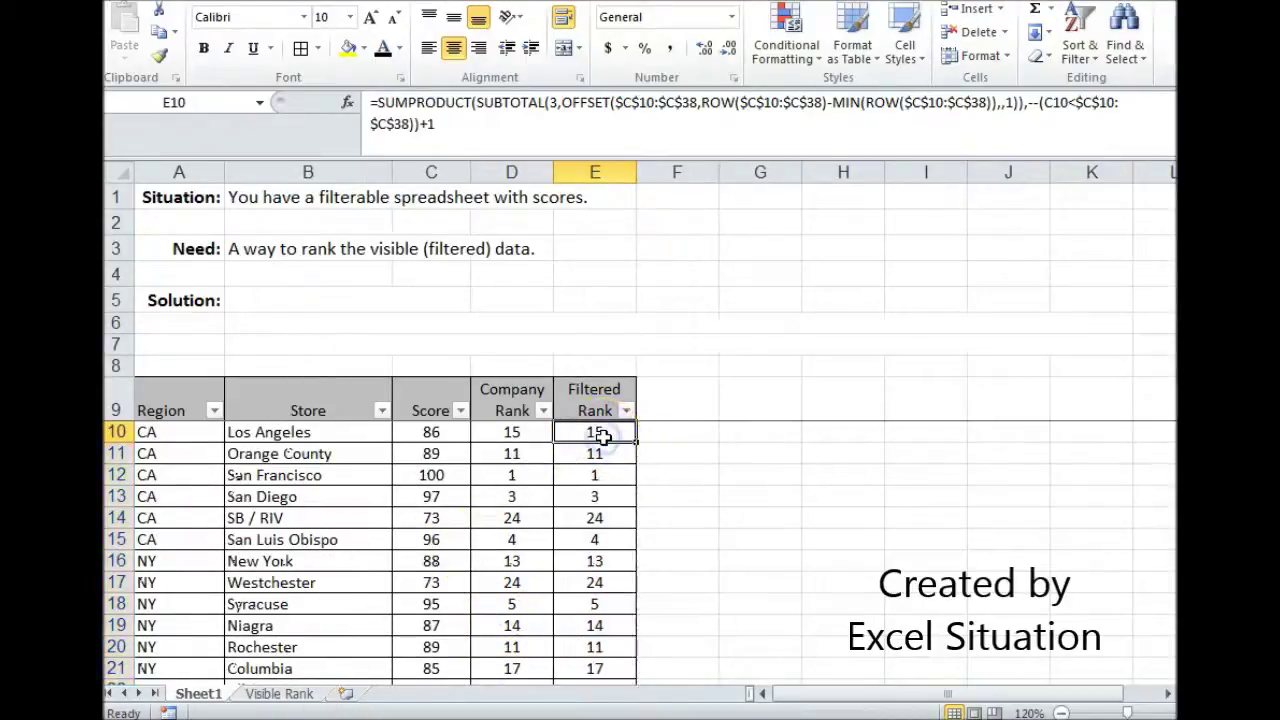
{"action": "left_click", "coordinate": [596, 470]}
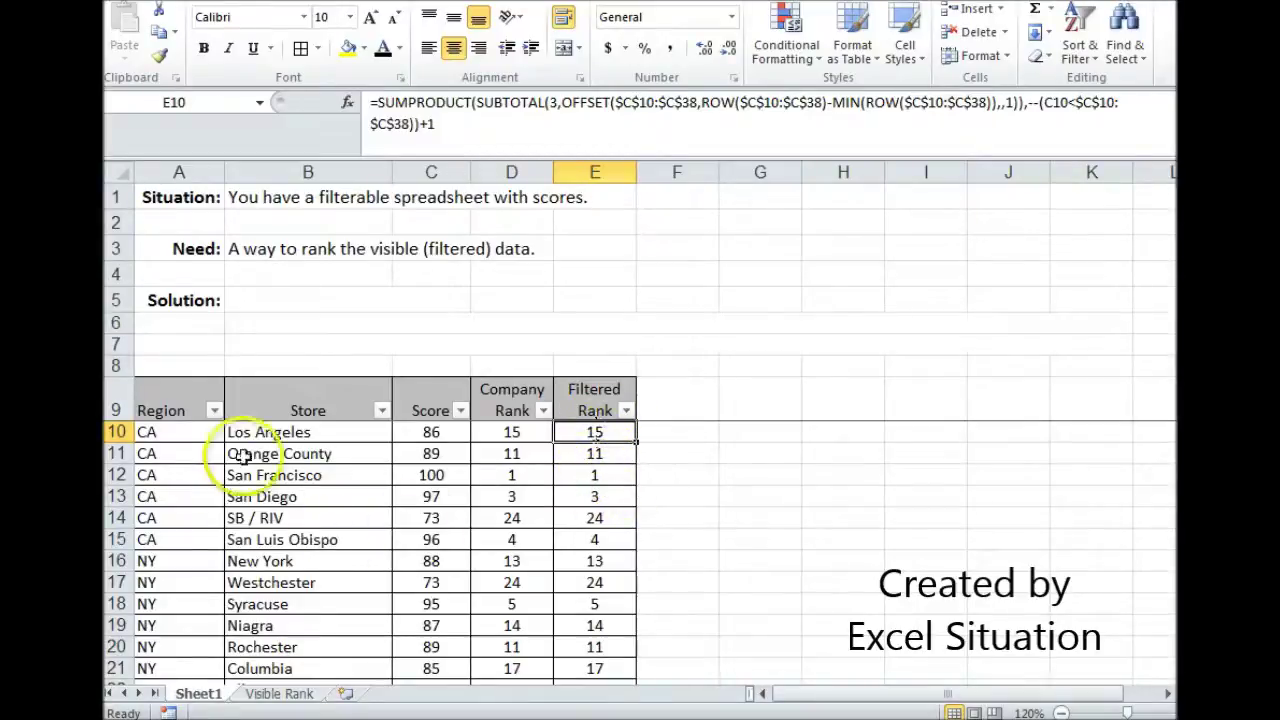
- Filter the Region column to NY only so that Filtered Rank ranks just the visible stores
{"action": "left_click", "coordinate": [214, 410]}
{"action": "left_click", "coordinate": [198, 171]}
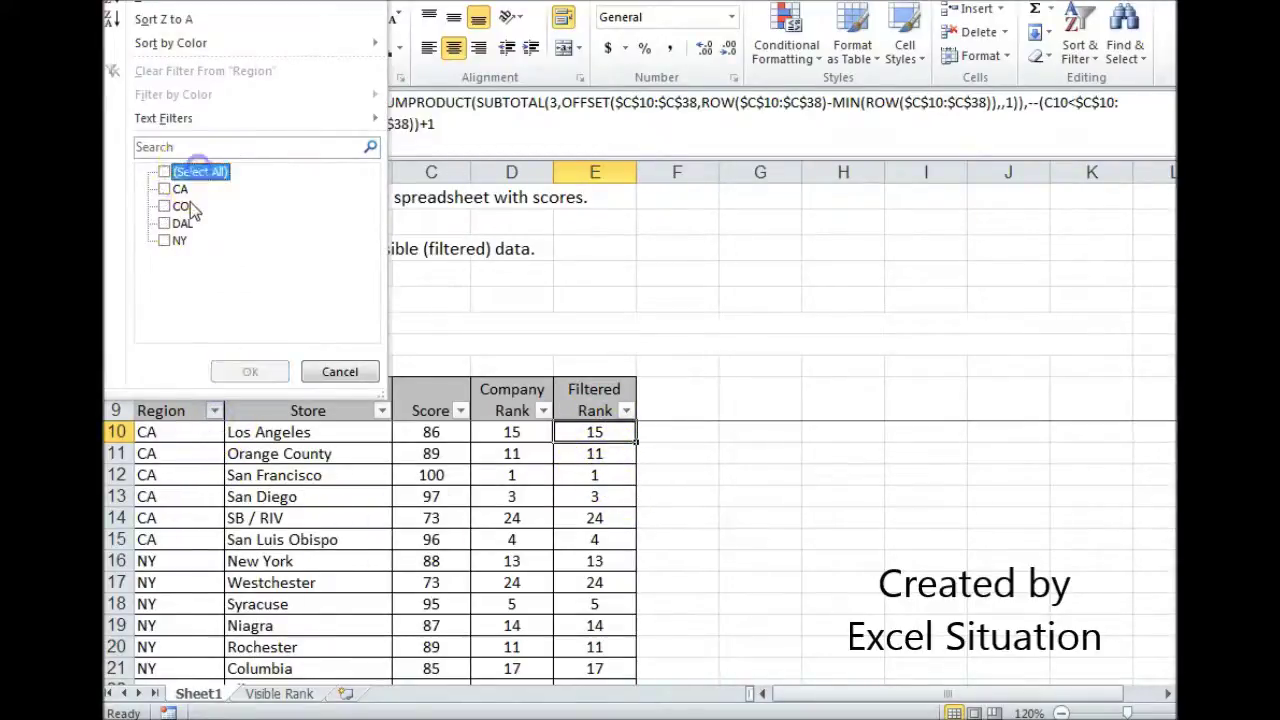
{"action": "left_click", "coordinate": [176, 240]}
{"action": "left_click", "coordinate": [250, 371]}
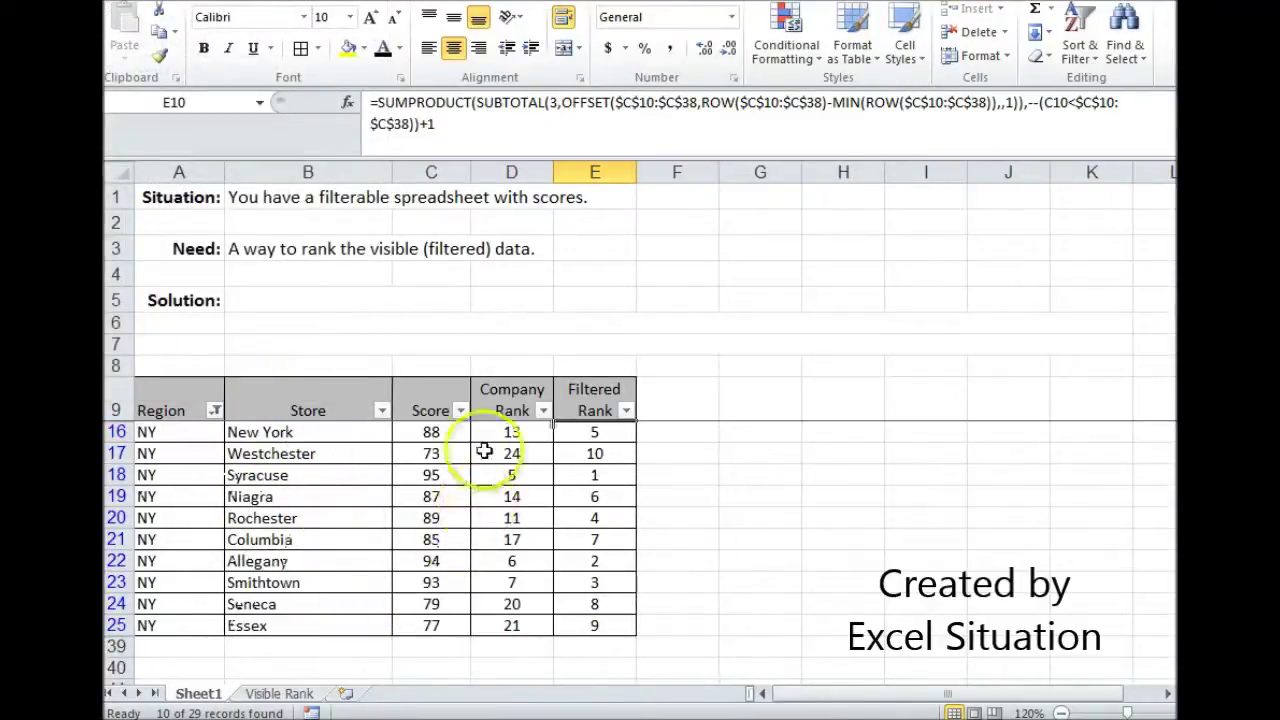
- Compare the Company Rank and Filtered Rank values of the Syracuse and Allegany stores
{"action": "left_click", "coordinate": [514, 477]}
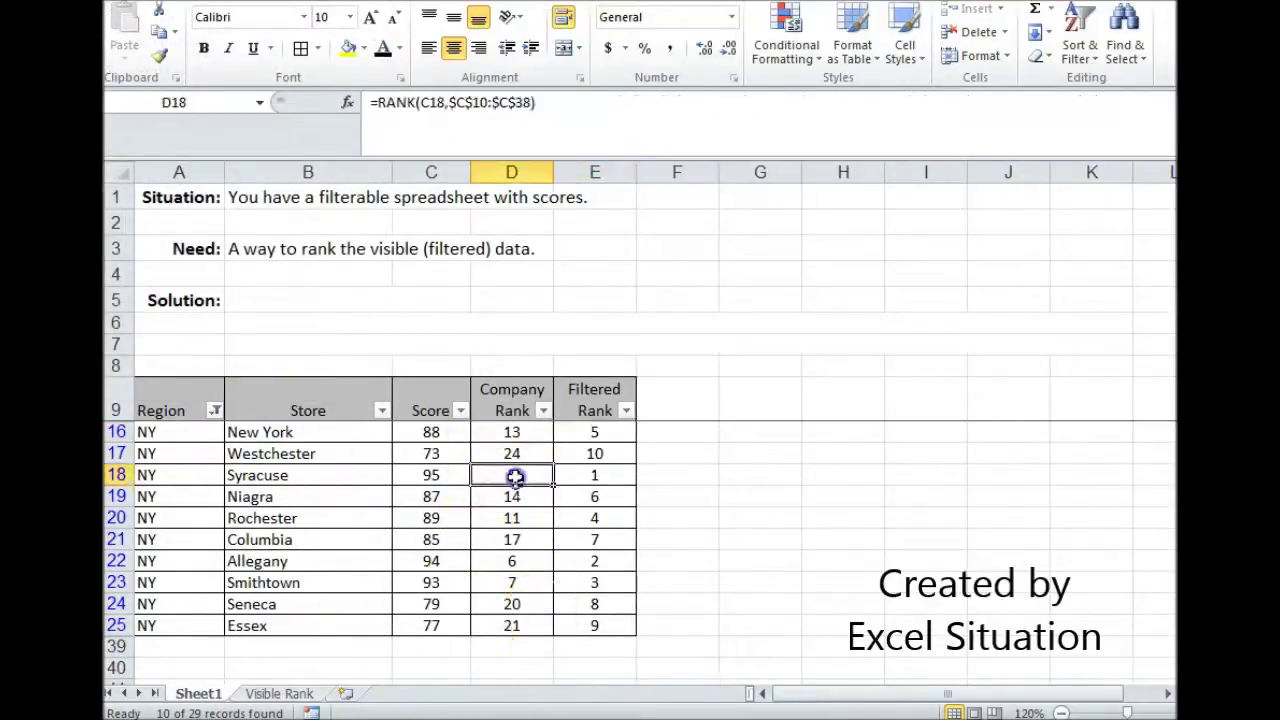
{"action": "left_click", "coordinate": [604, 477]}
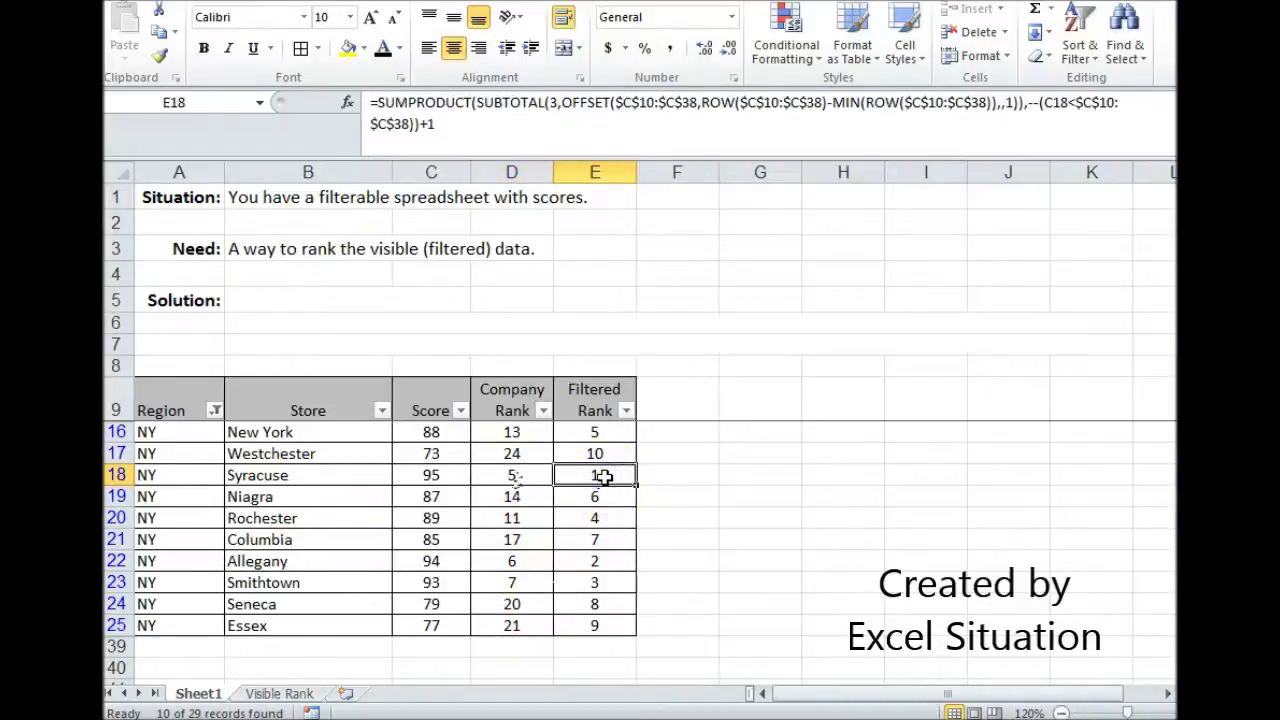
{"action": "left_click", "coordinate": [524, 561]}
{"action": "left_click", "coordinate": [611, 556]}
{"action": "left_click", "coordinate": [611, 561]}
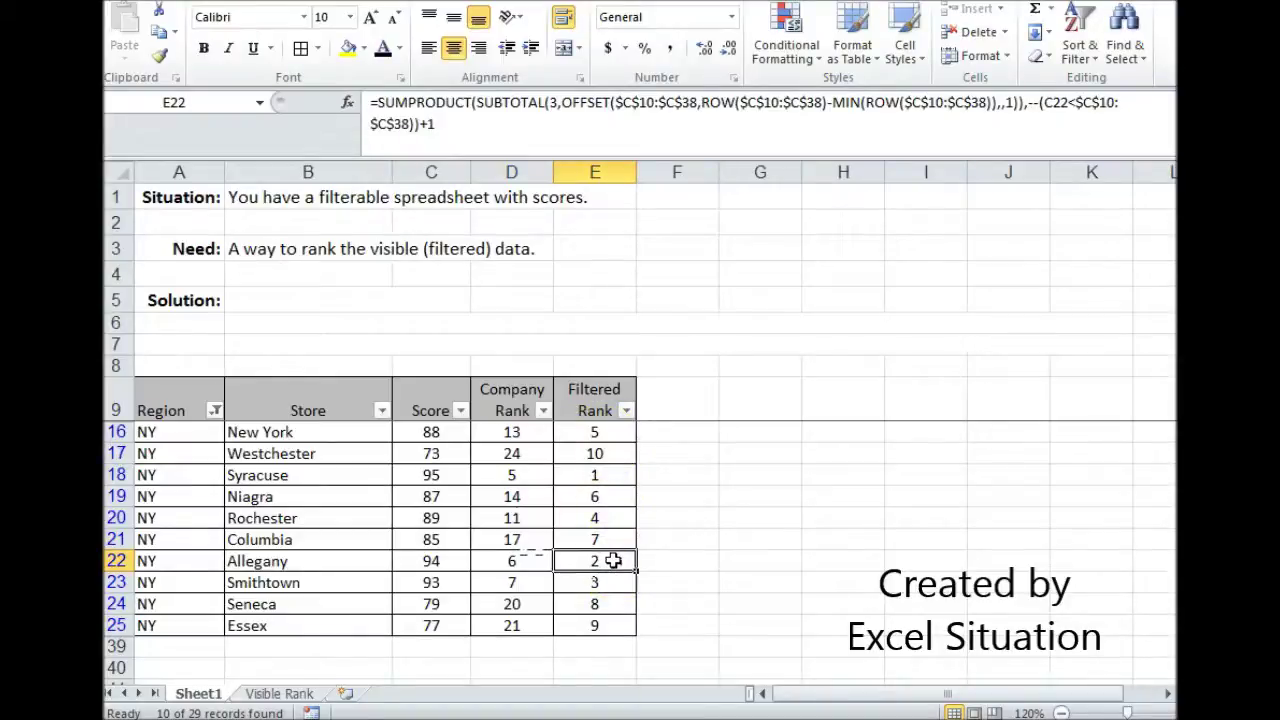
{"action": "left_click", "coordinate": [609, 476]}
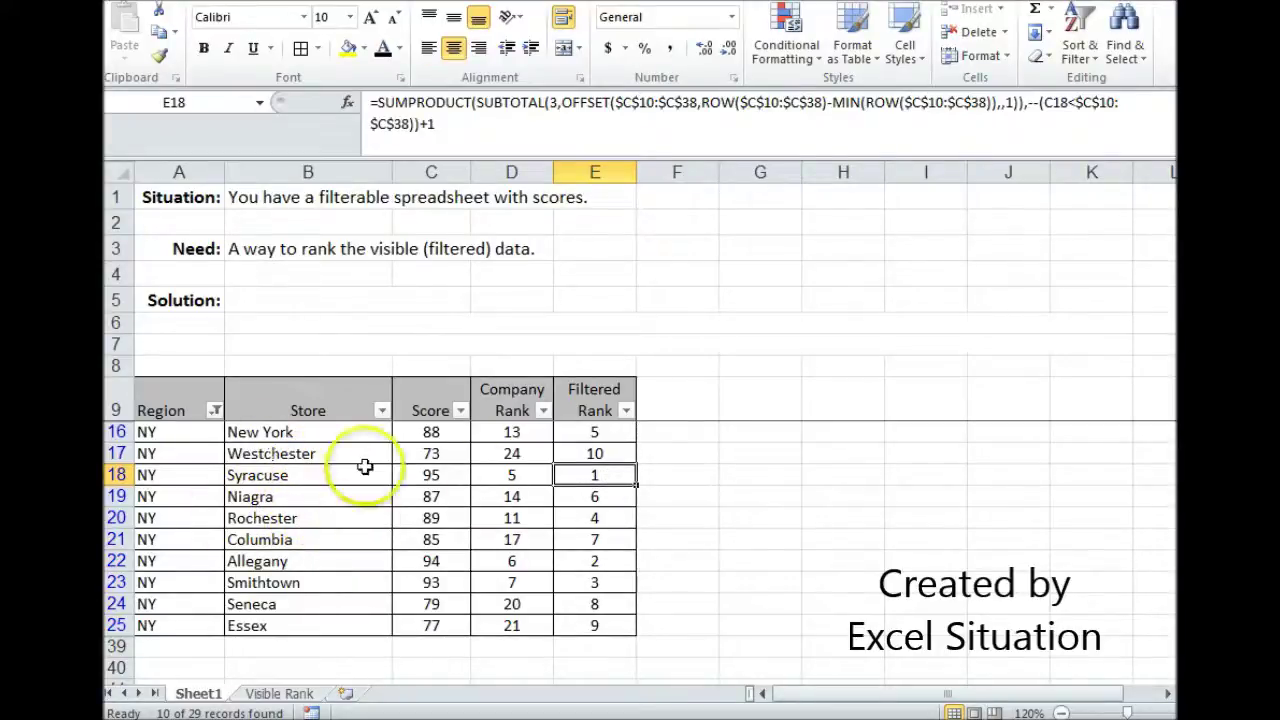
- Change the font color of B5:B7 to reveal the hidden solution formulas
{"action": "left_click_drag", "start_coordinate": [266, 296], "coordinate": [272, 344]}
{"action": "left_click", "coordinate": [382, 48]}
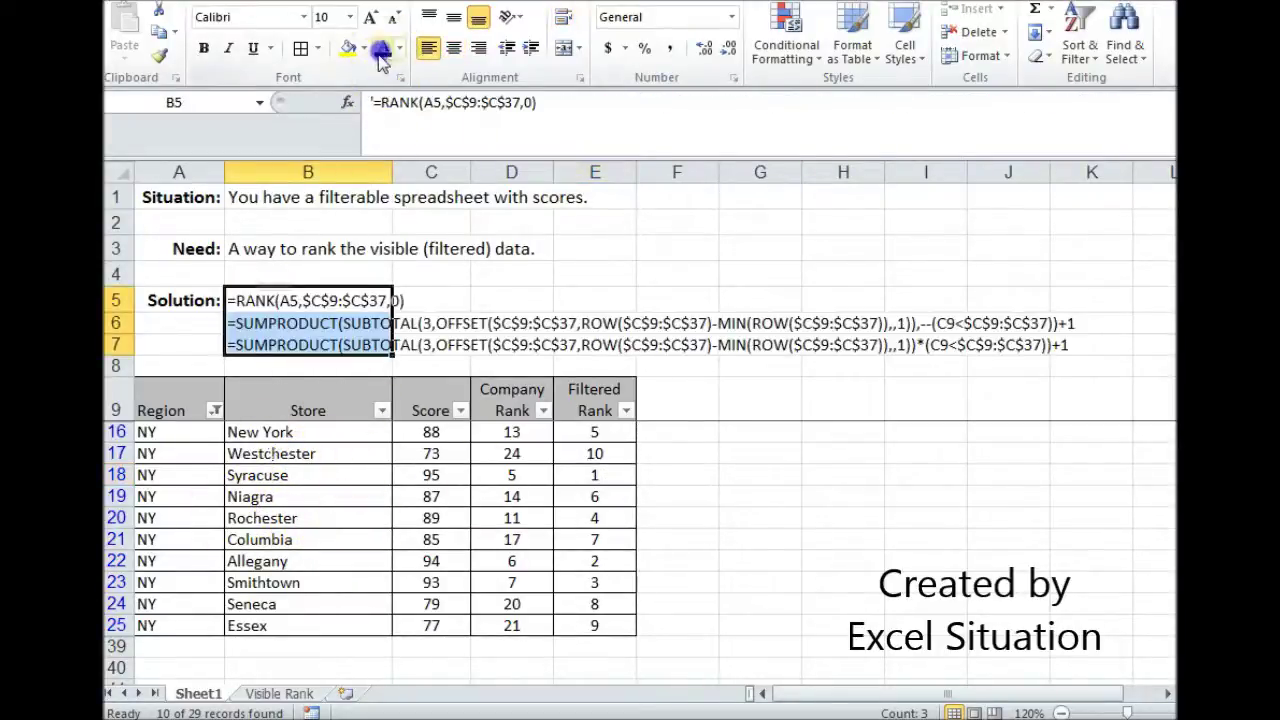
{"action": "left_click", "coordinate": [240, 300]}
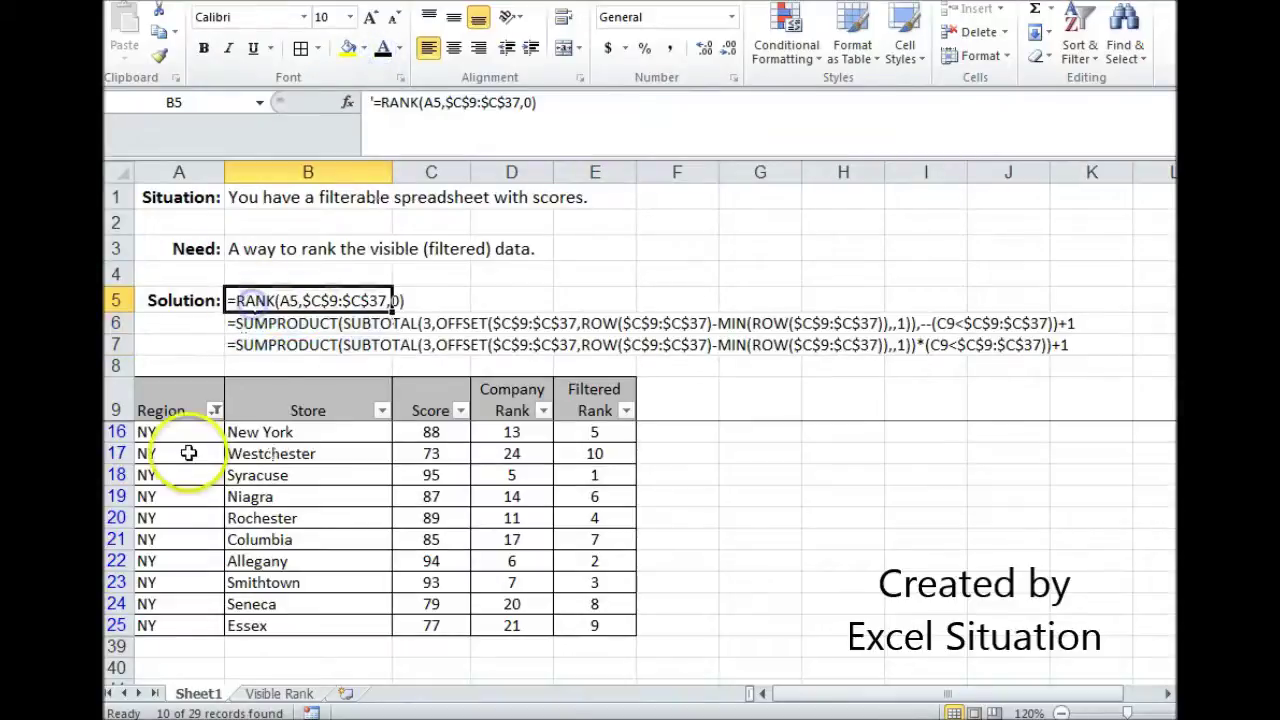
- Compare the two SUMPRODUCT variants in B6 and B7, one using a double minus and the other multiplication
{"action": "left_click", "coordinate": [272, 334]}
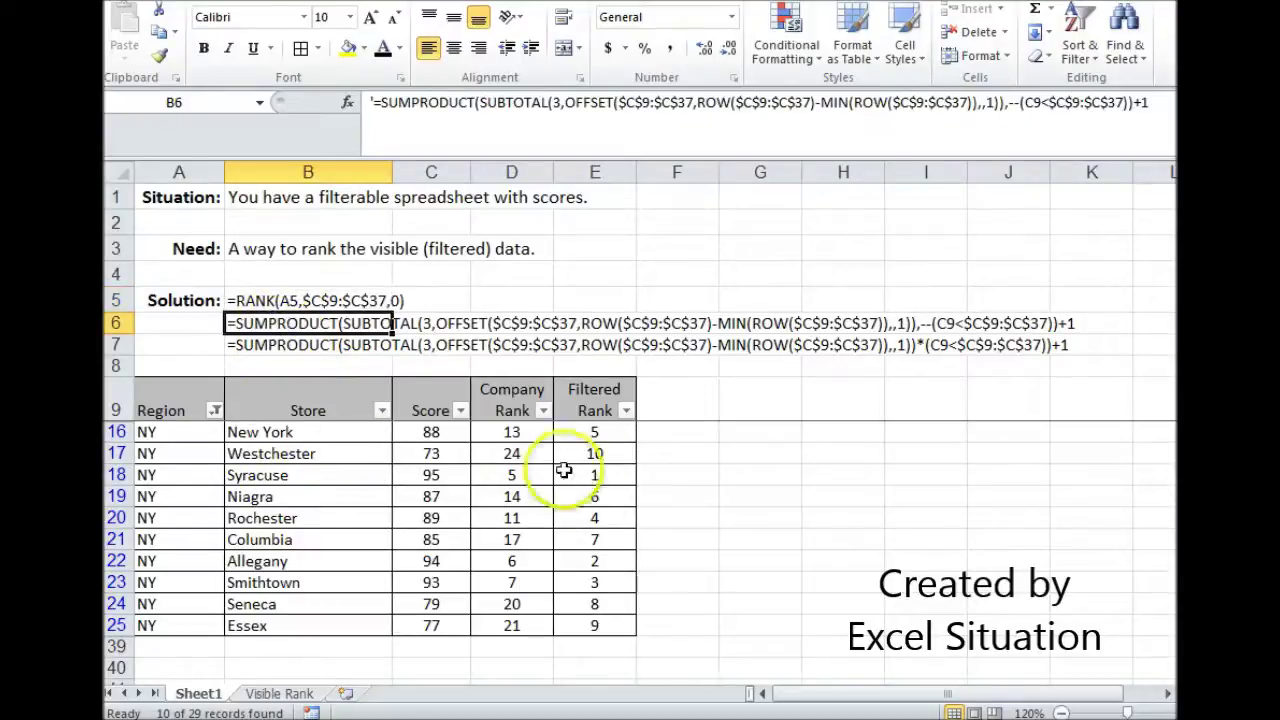
{"action": "left_click", "coordinate": [273, 348]}
{"action": "left_click", "coordinate": [276, 322]}
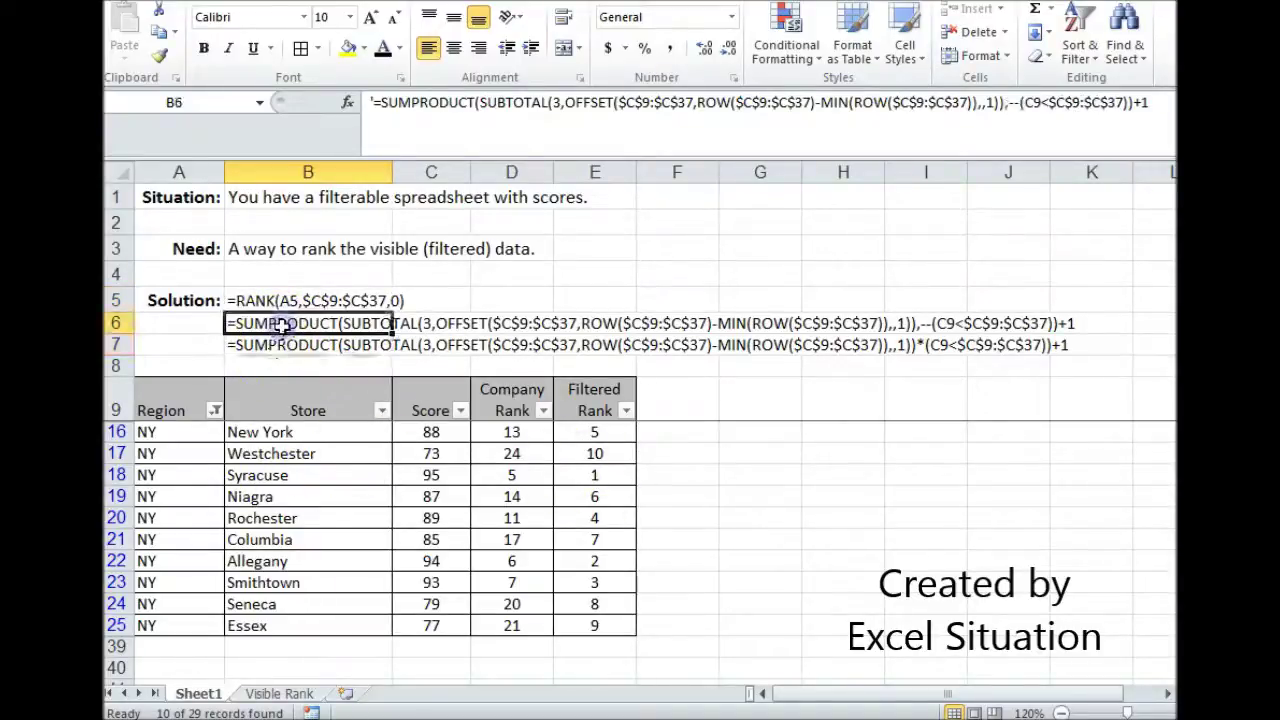
{"action": "left_click", "coordinate": [288, 342]}
{"action": "left_click", "coordinate": [280, 323]}
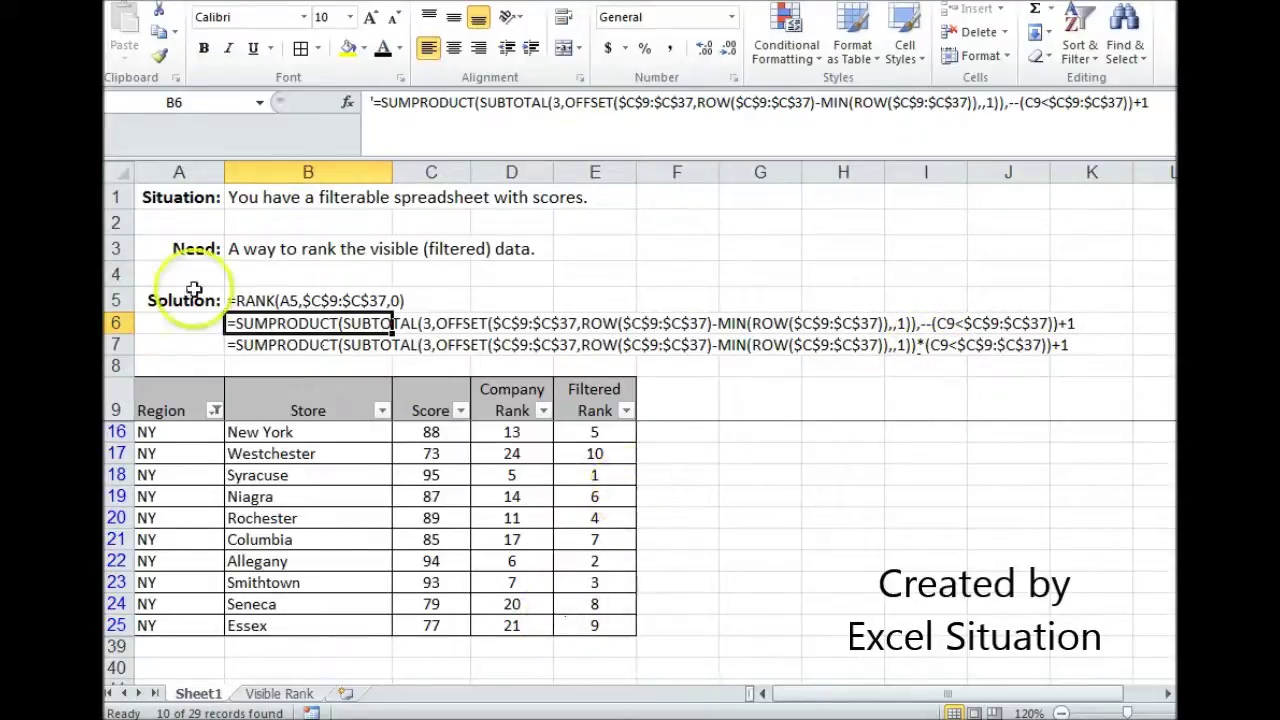
{"action": "left_click", "coordinate": [188, 249]}
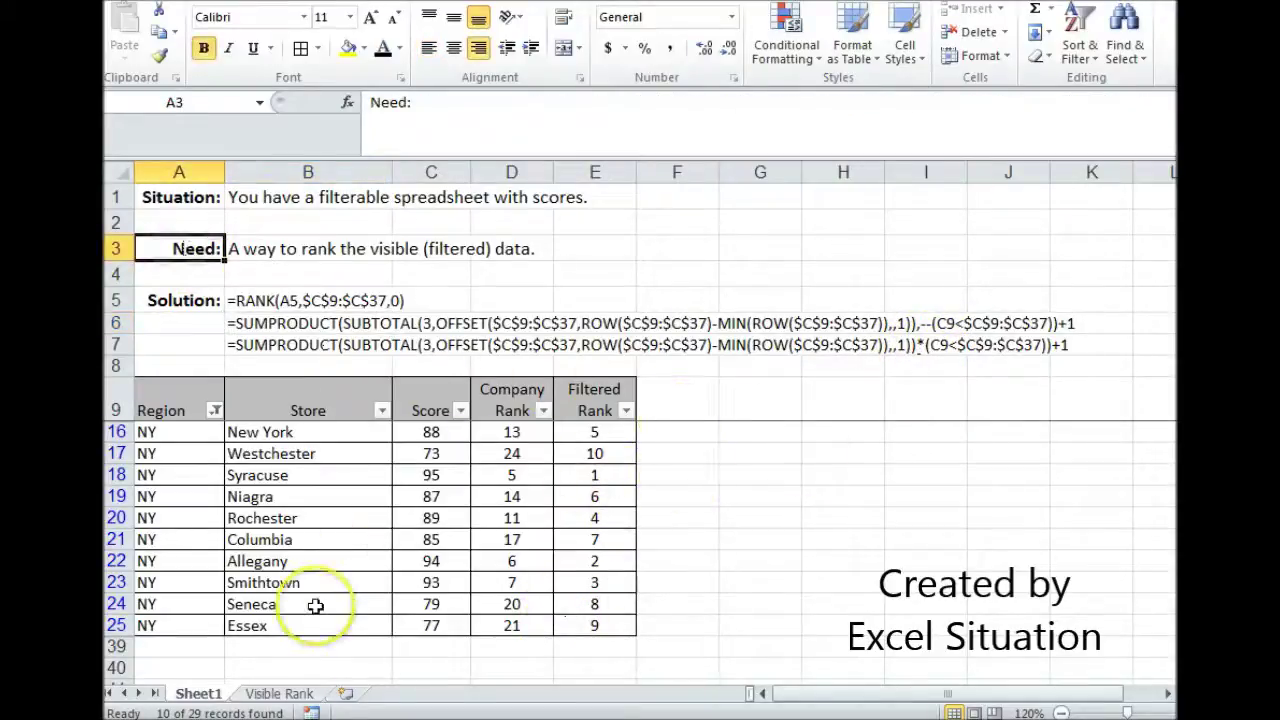